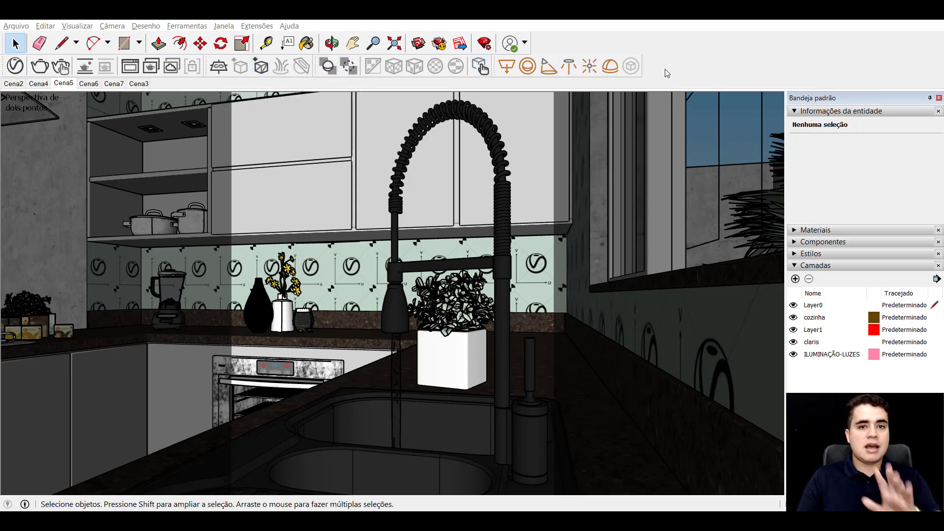
- Open the V-Ray Asset Editor, add a Fur geometry, and show its default parameters
click(12, 70)
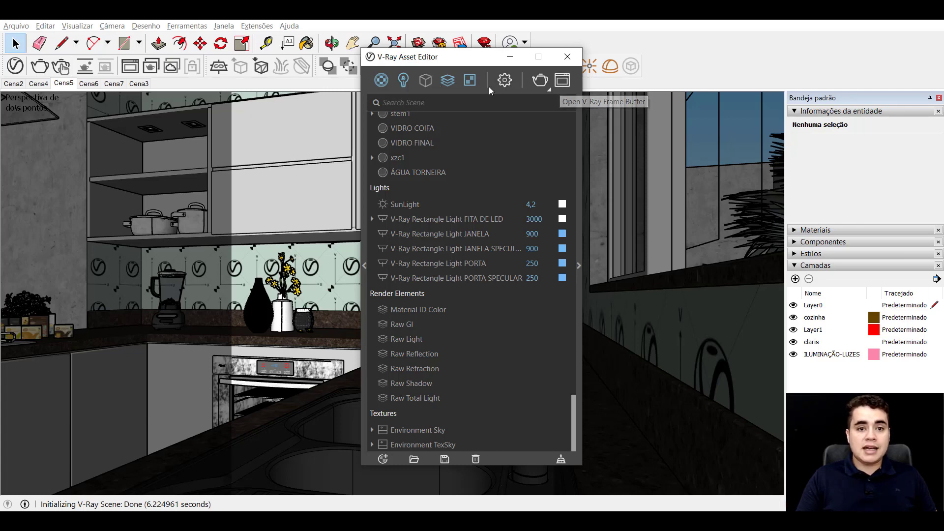
click(383, 82)
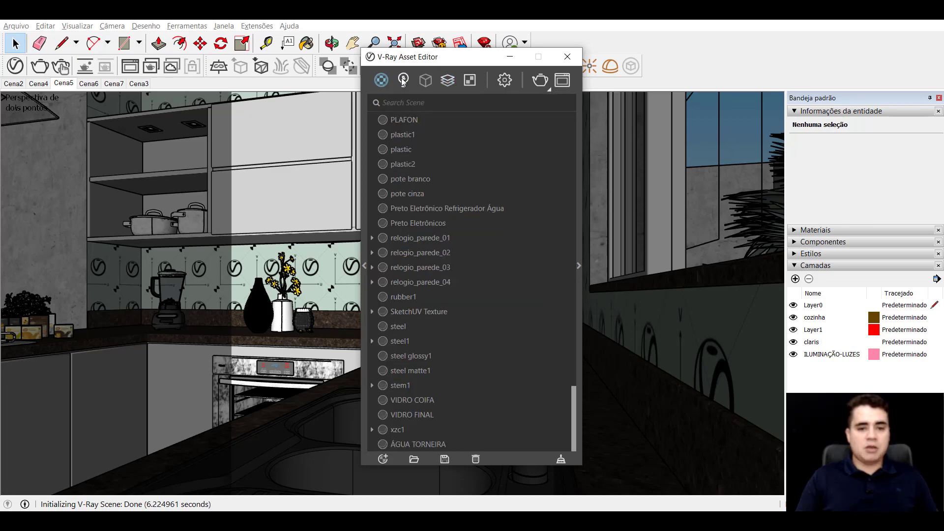
click(403, 80)
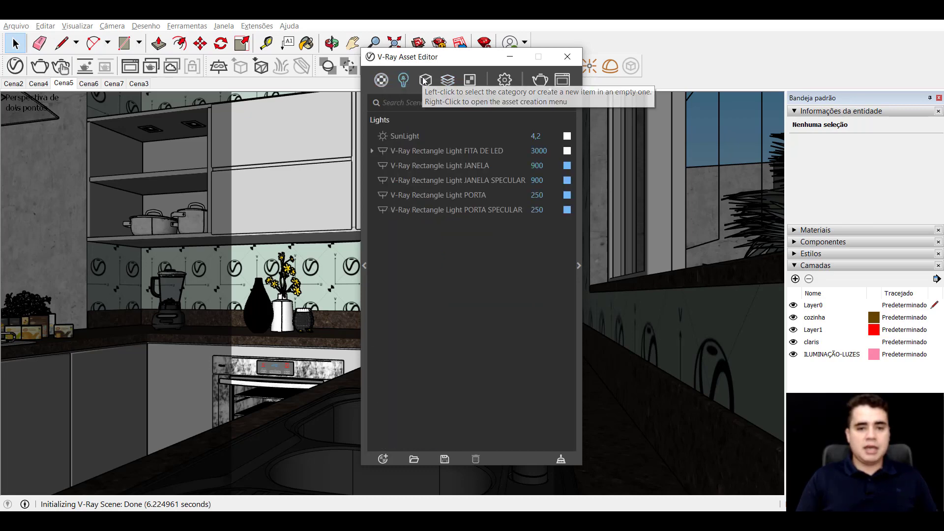
mouse_move(425, 80)
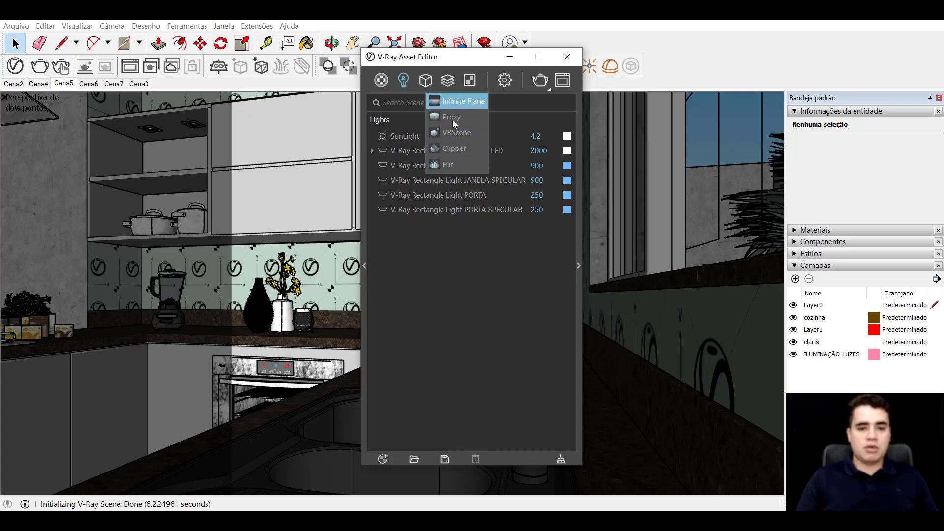
click(459, 164)
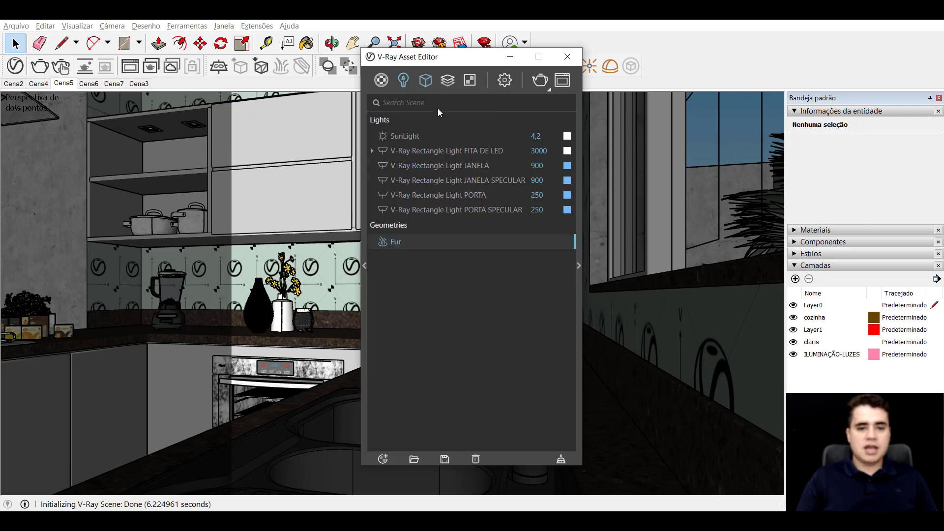
click(425, 81)
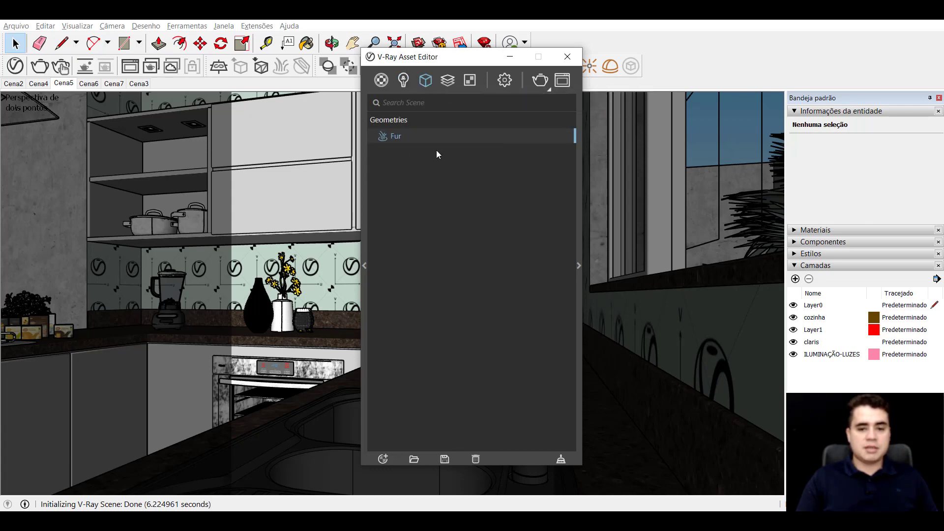
click(579, 266)
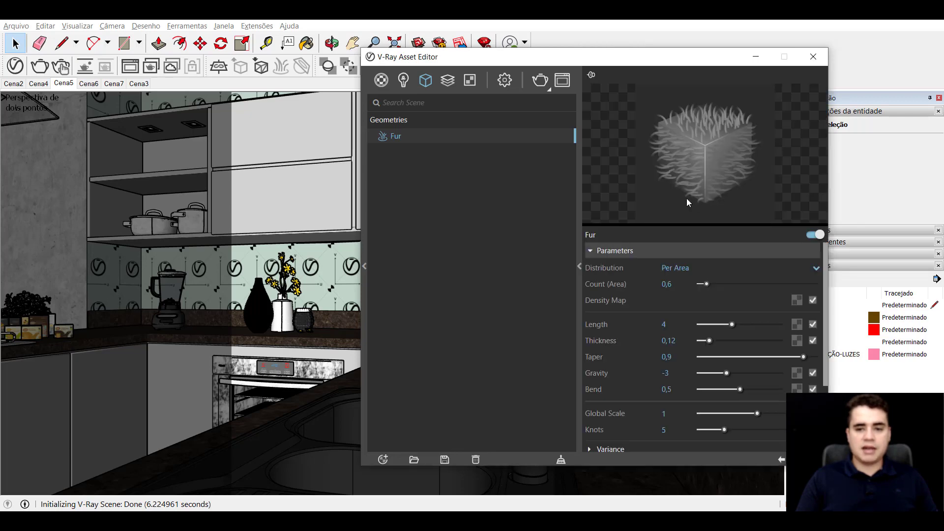
- Review Render Elements, Textures and Settings, close the frame buffer, and return to Materials
click(447, 83)
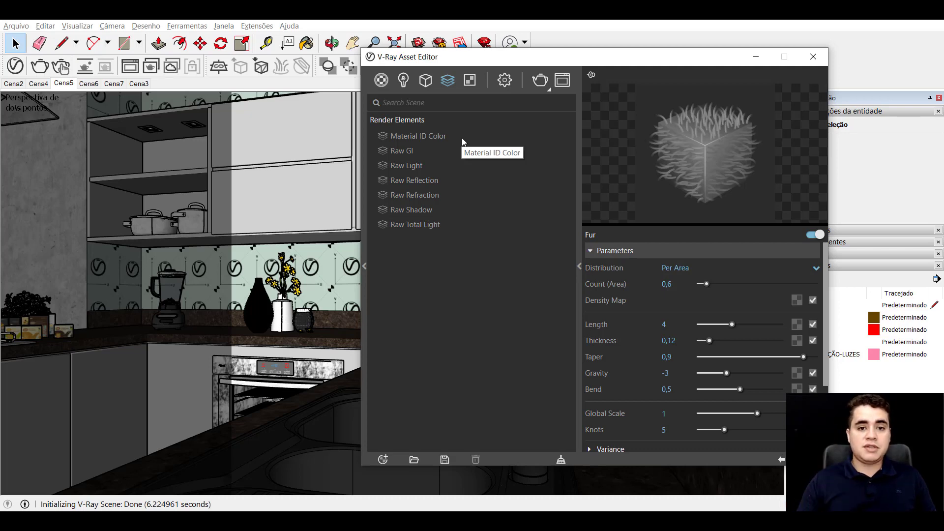
click(468, 81)
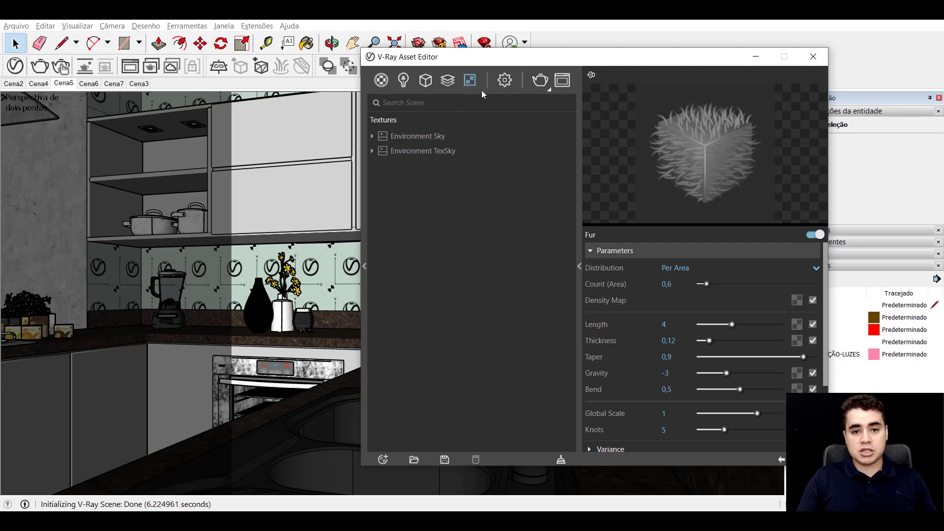
click(504, 80)
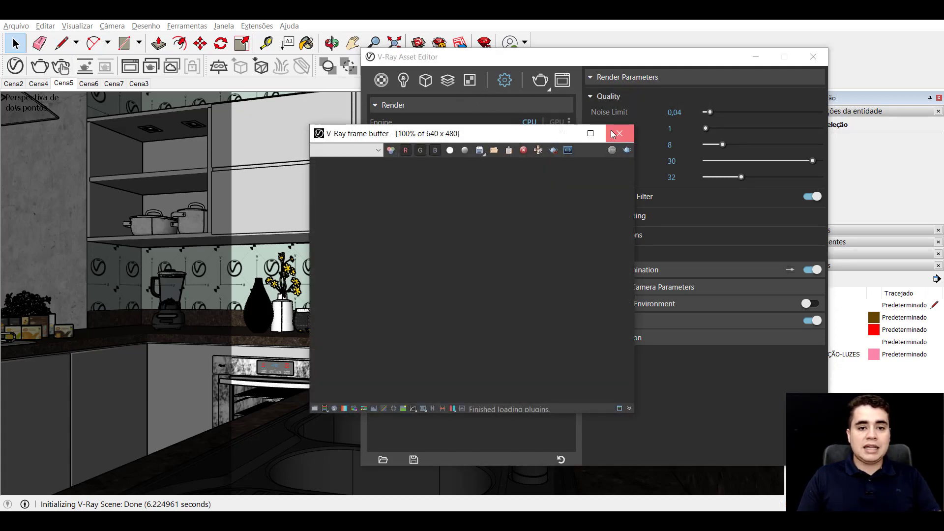
click(618, 133)
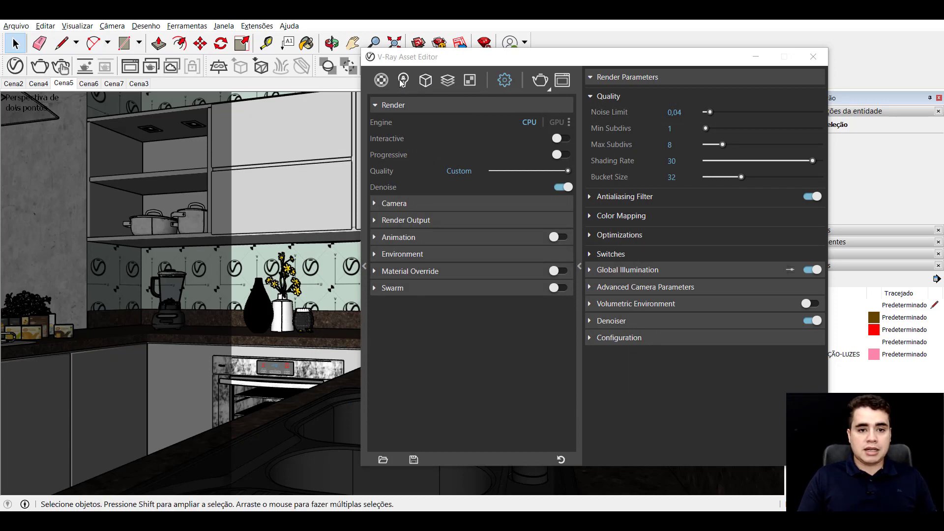
click(385, 82)
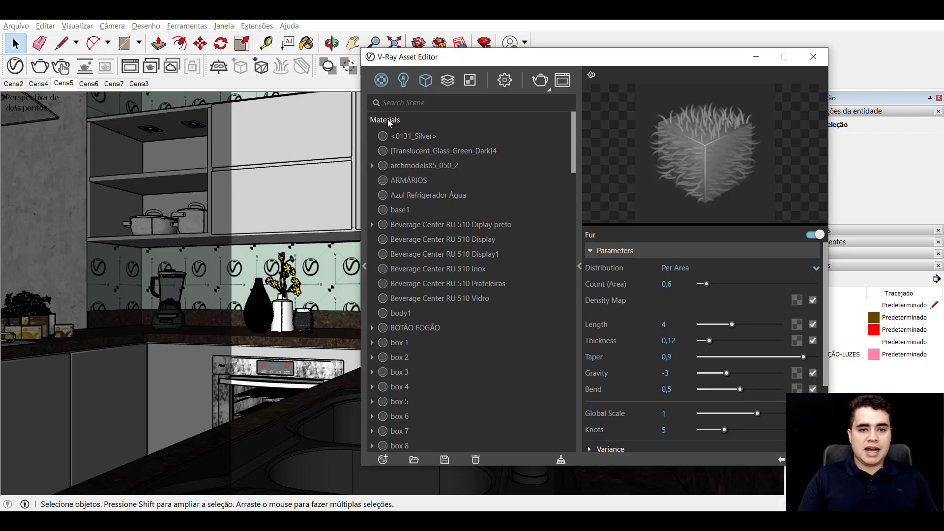
- Filter the asset list to show the six scene lights together with the Fur geometry
scroll(451, 204, down, 5)
scroll(451, 204, down, 8)
scroll(451, 205, down, 5)
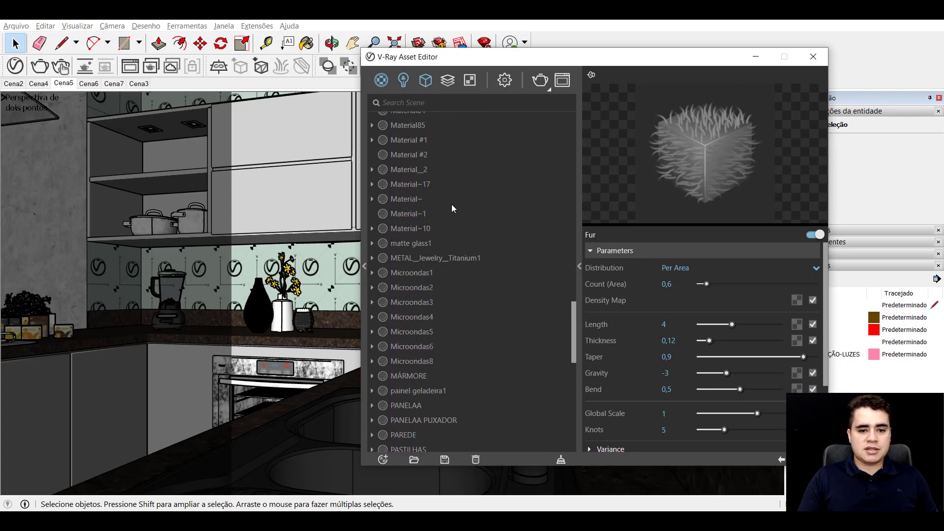
scroll(451, 204, down, 5)
scroll(451, 204, down, 5)
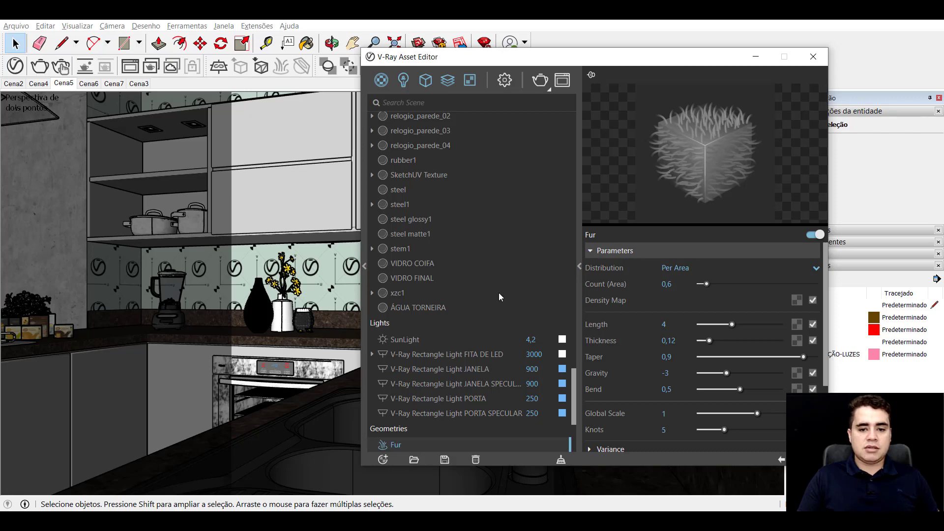
scroll(498, 293, up, 10)
scroll(499, 294, down, 5)
scroll(499, 294, down, 5)
scroll(498, 294, down, 10)
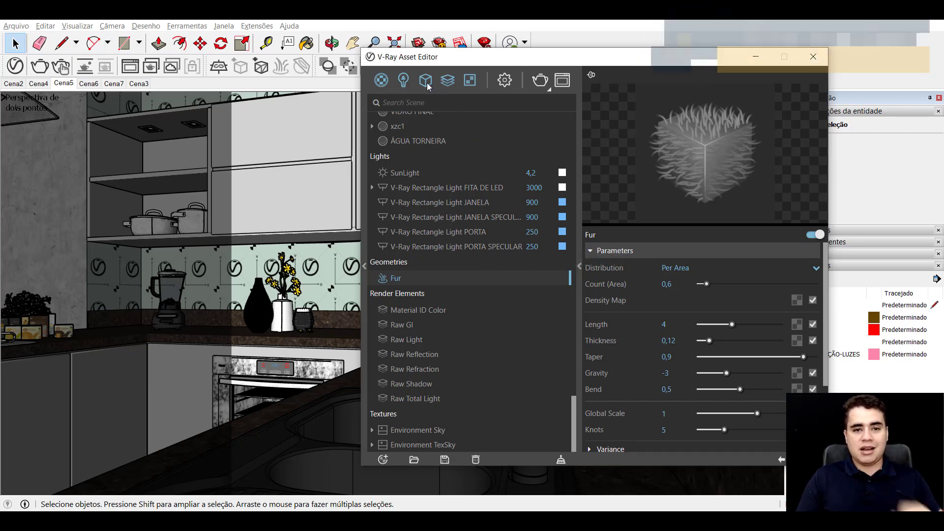
click(407, 81)
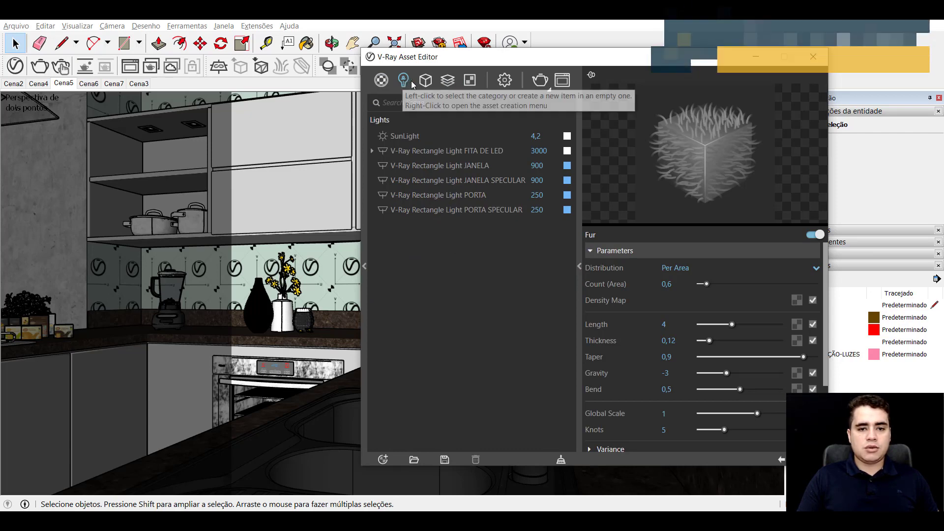
click(425, 80)
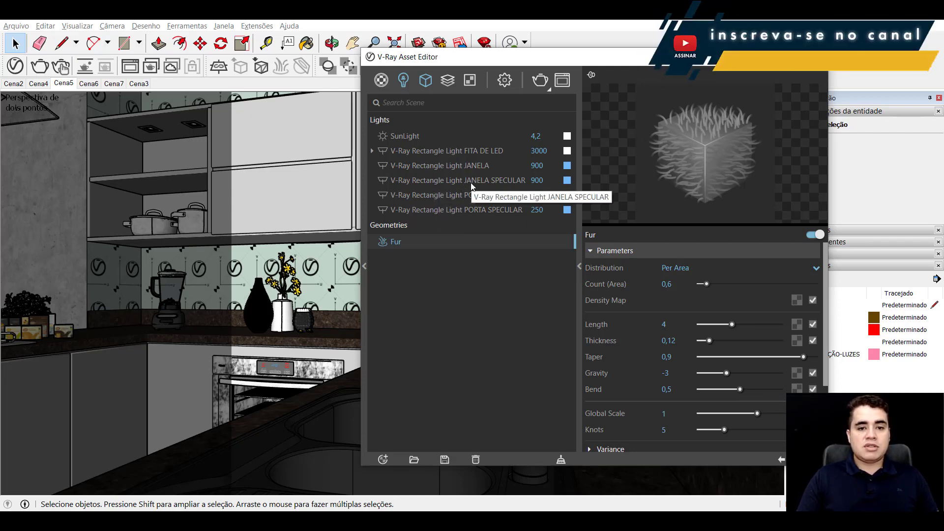
- Create a Sphere Light (intensity 30, size 2) and expand the asset library panel
right_click(404, 80)
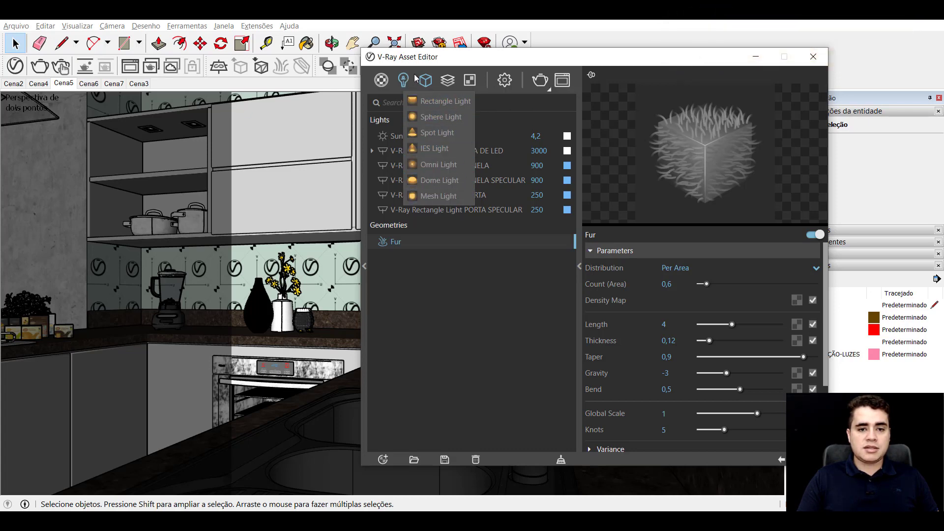
right_click(428, 85)
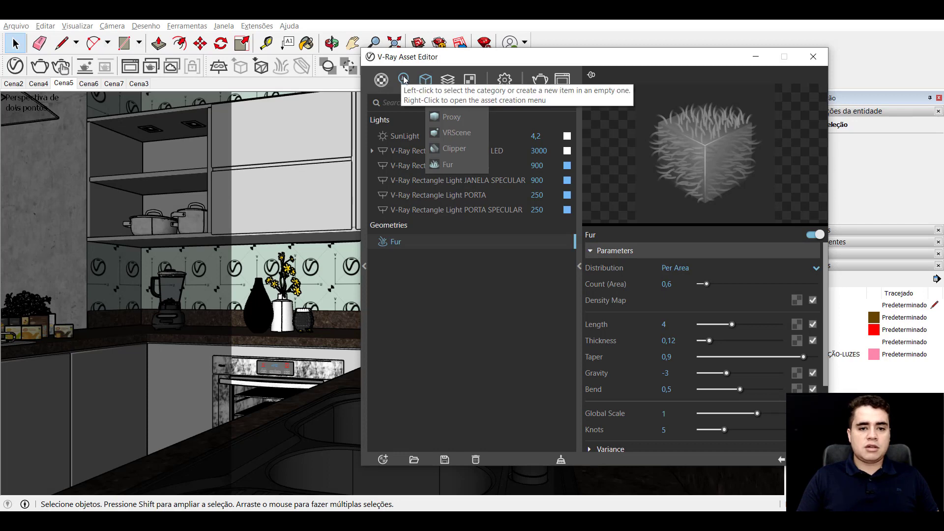
right_click(404, 80)
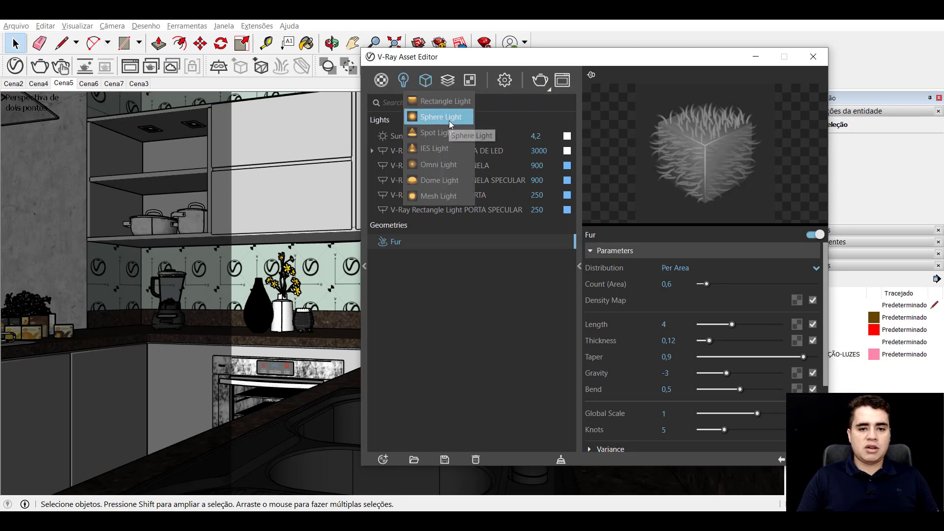
click(450, 120)
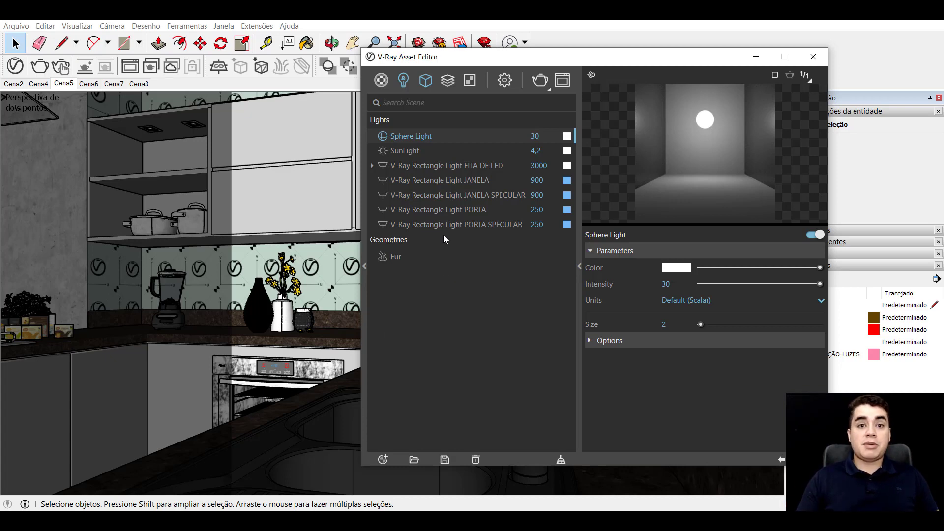
click(364, 267)
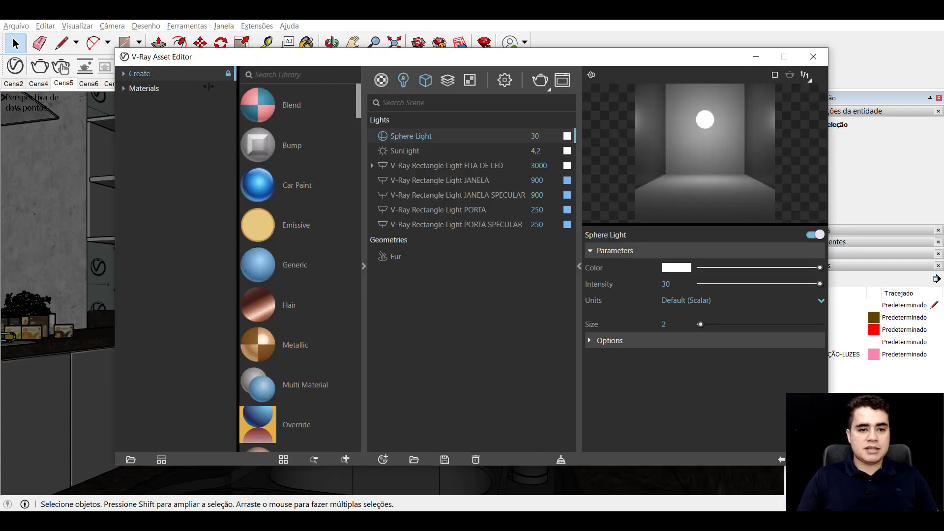
- Drag a Mesh Light in from the library, and create an IES Light from the Create Asset menu
click(124, 74)
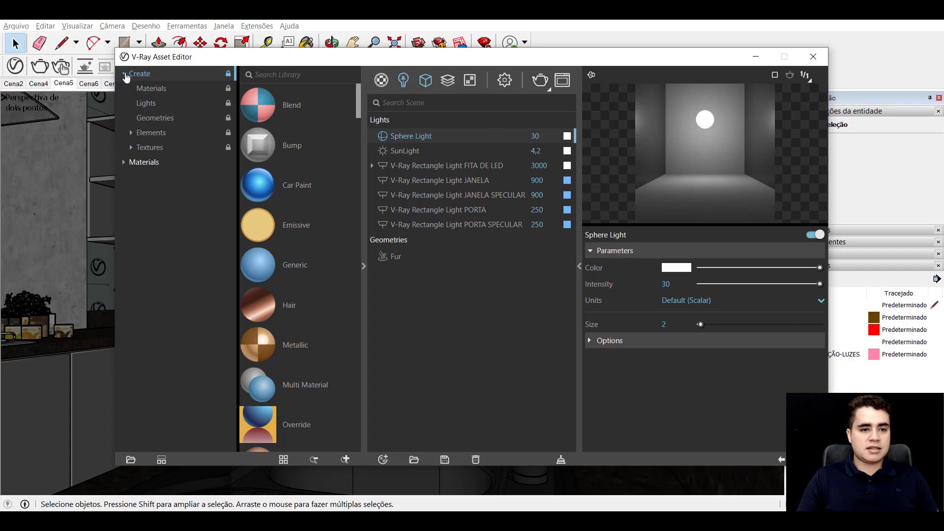
click(156, 104)
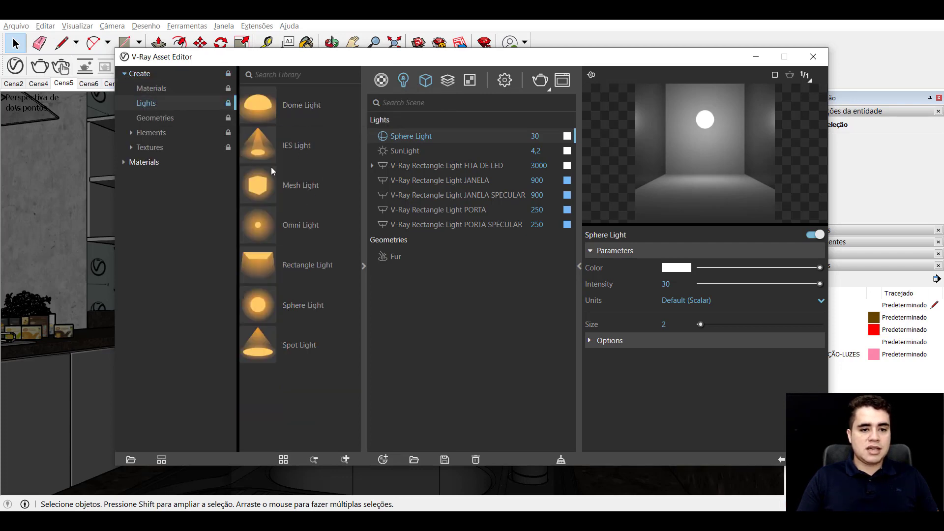
click(424, 80)
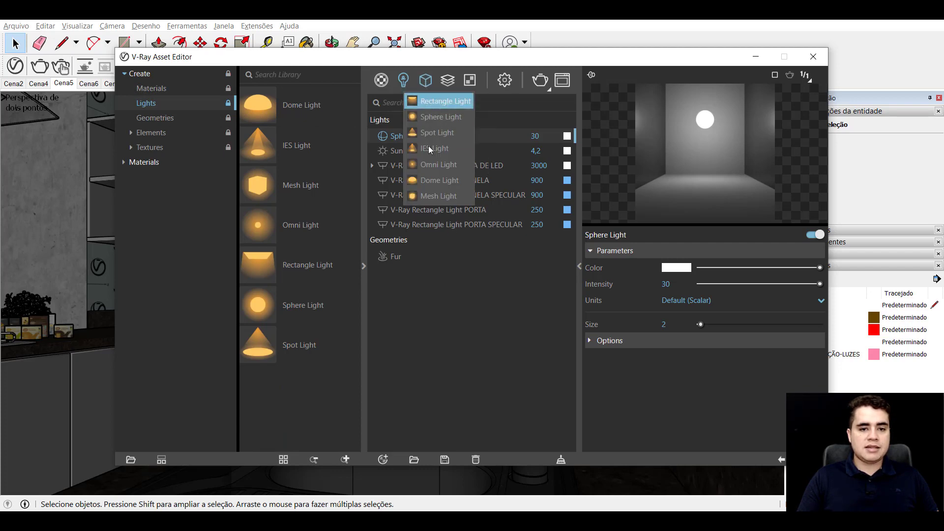
drag(260, 188, 476, 303)
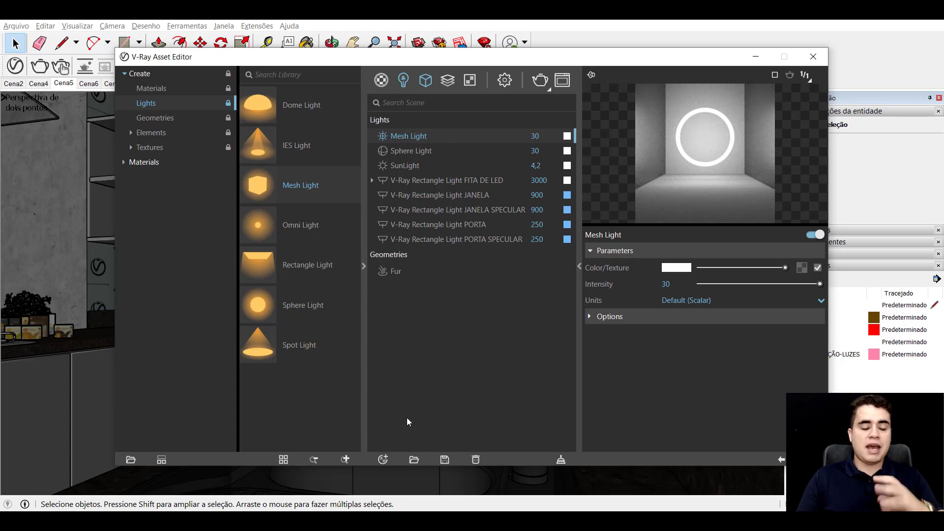
click(387, 458)
mouse_move(413, 411)
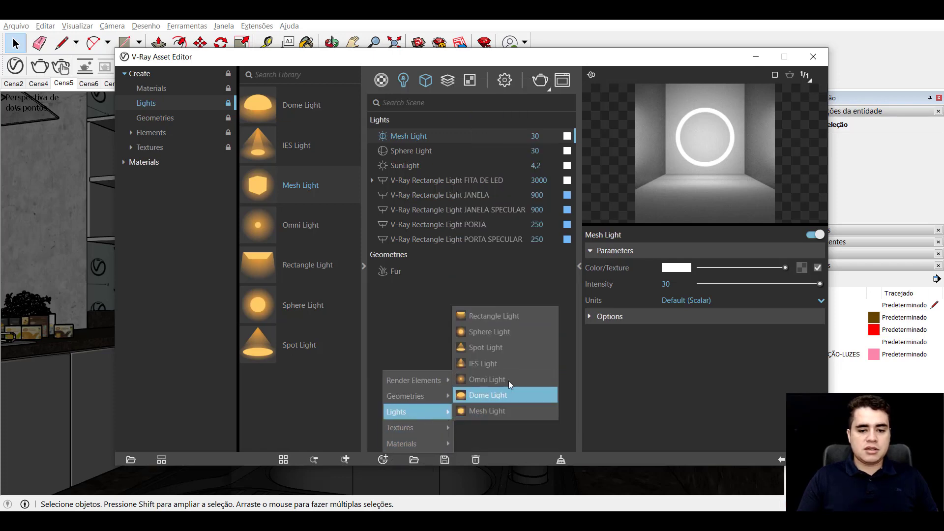
click(510, 366)
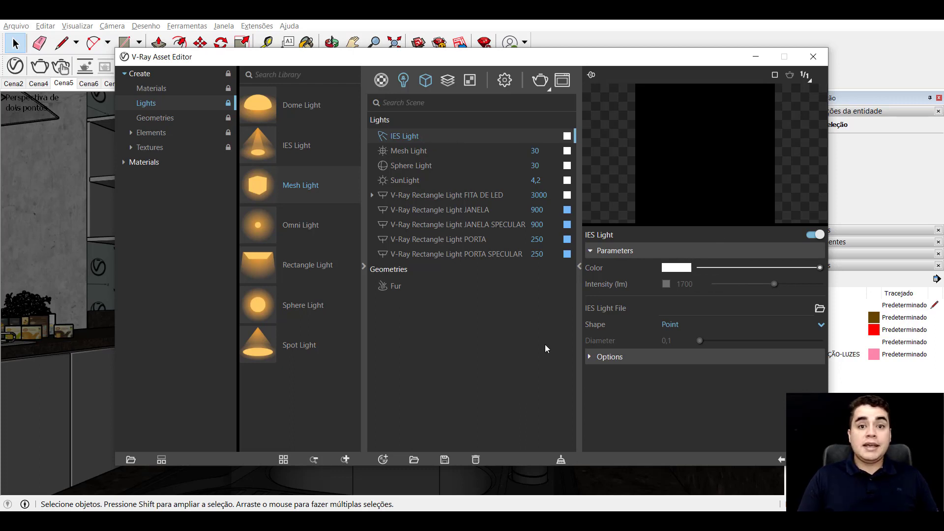
- Drag the Two Sided material from the library into the scene materials list
click(385, 83)
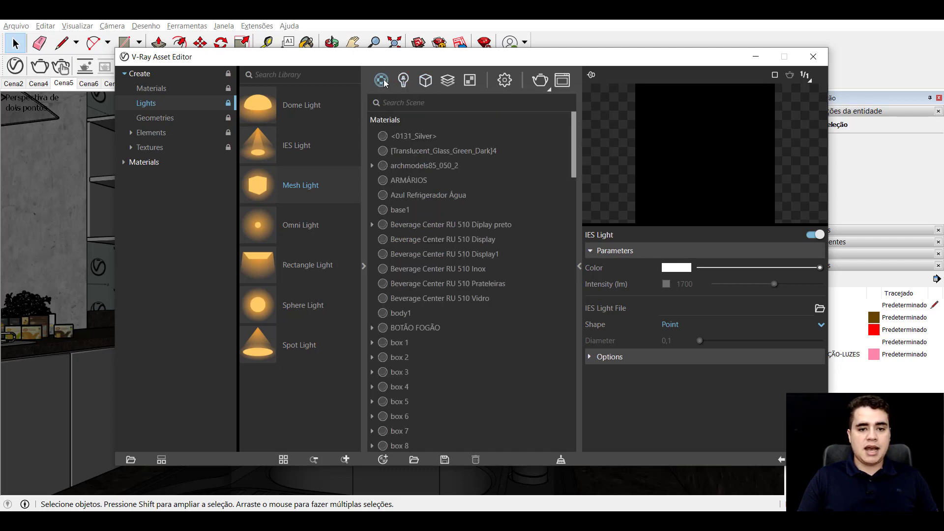
click(383, 82)
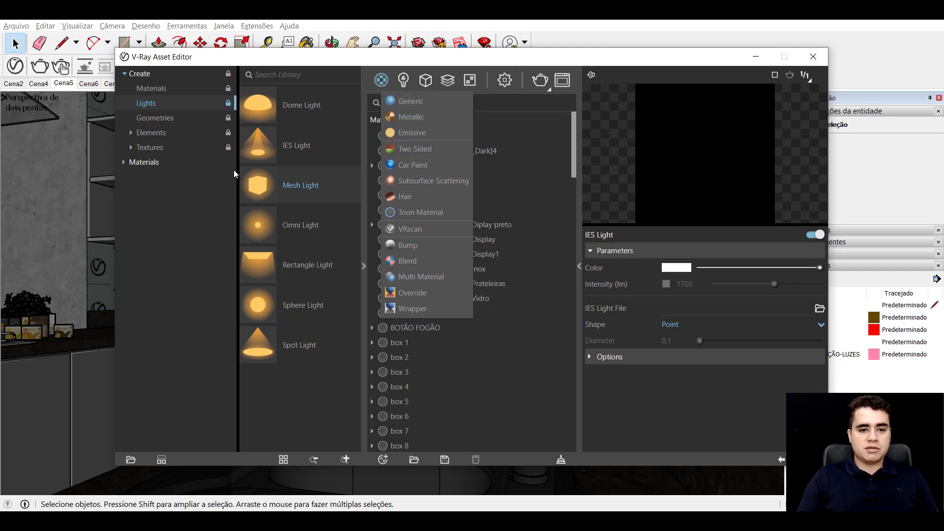
click(180, 285)
click(164, 90)
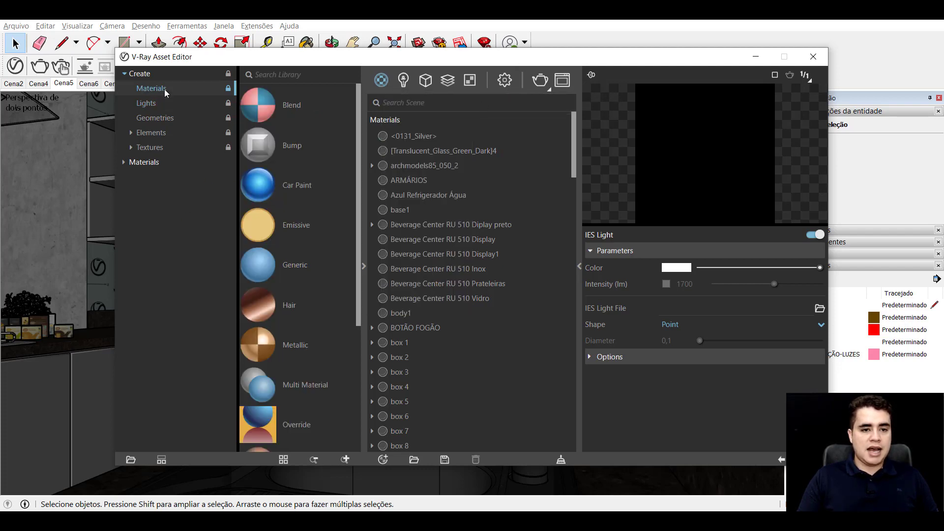
scroll(325, 236, down, 5)
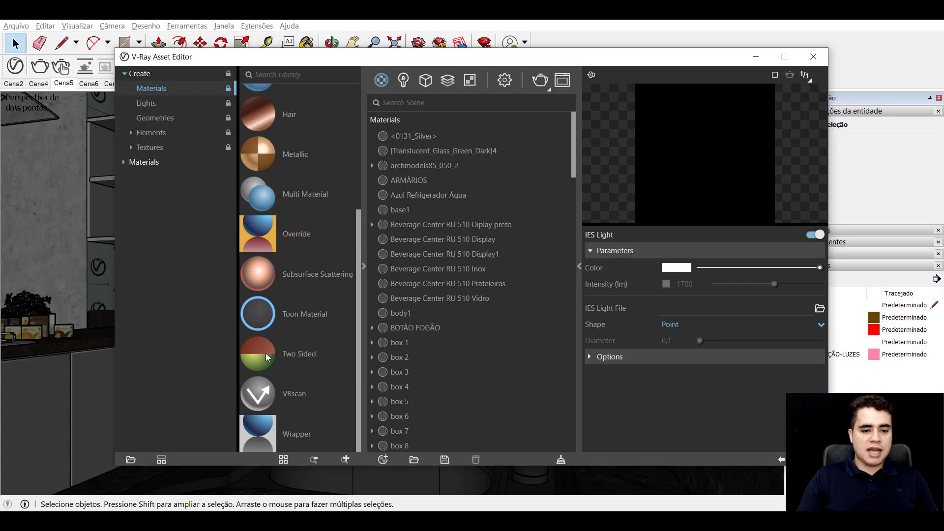
mouse_move(265, 353)
mouse_down()
mouse_move(508, 383)
mouse_move(508, 347)
mouse_up()
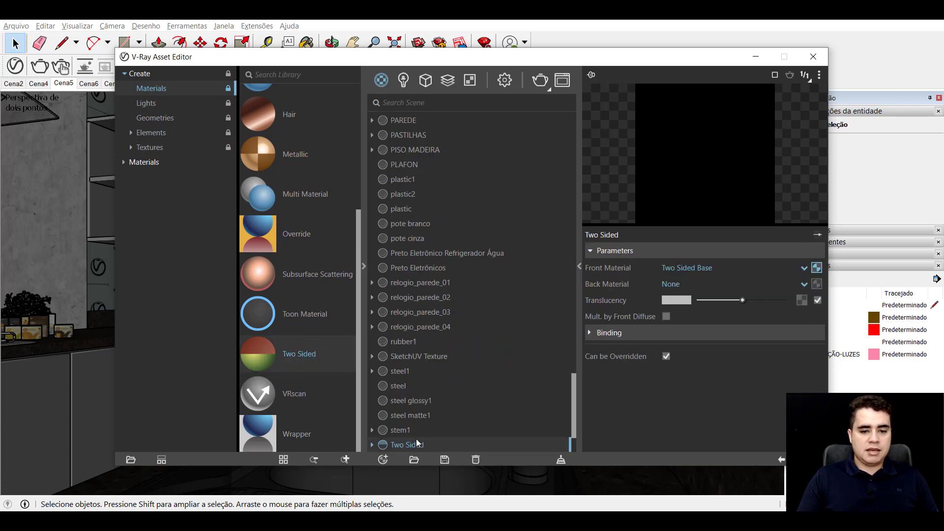
- Try the library's stacked layout and icon-grid view toggles, then collapse the library panel
click(383, 459)
mouse_move(405, 396)
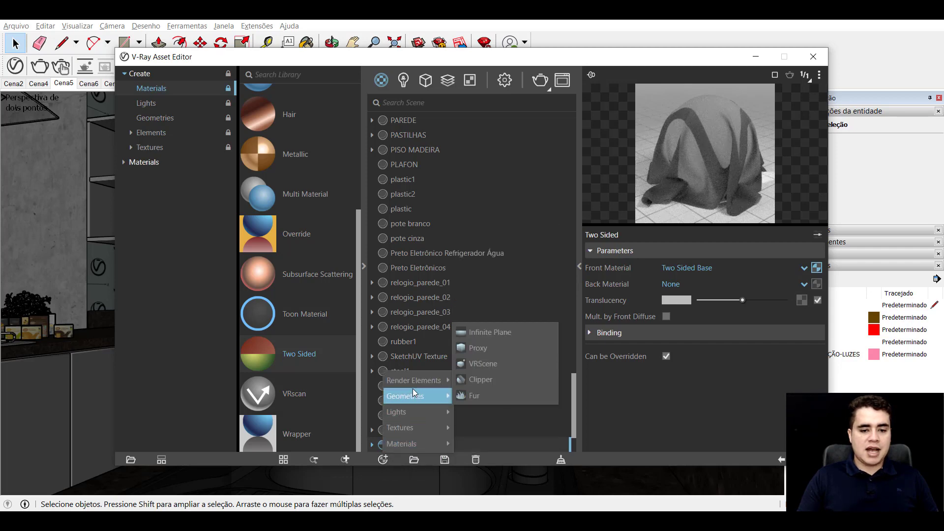
click(412, 134)
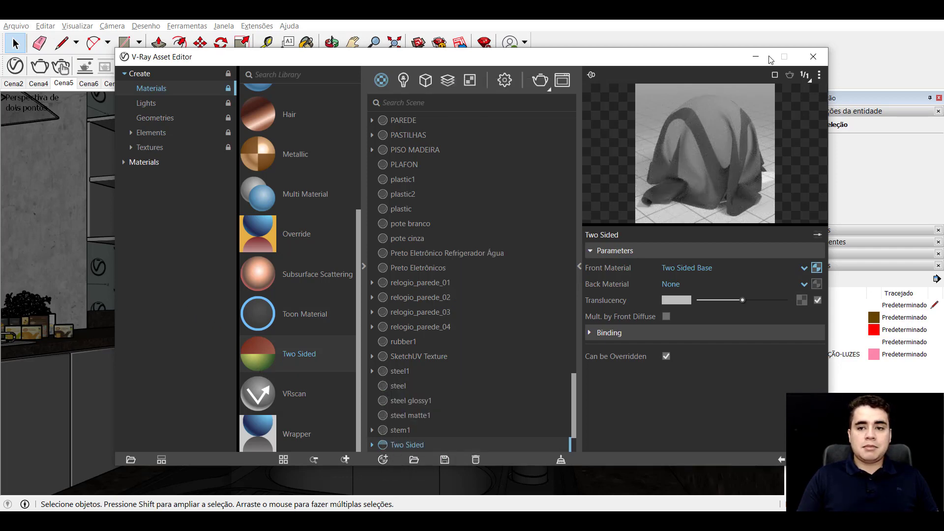
click(161, 459)
click(162, 459)
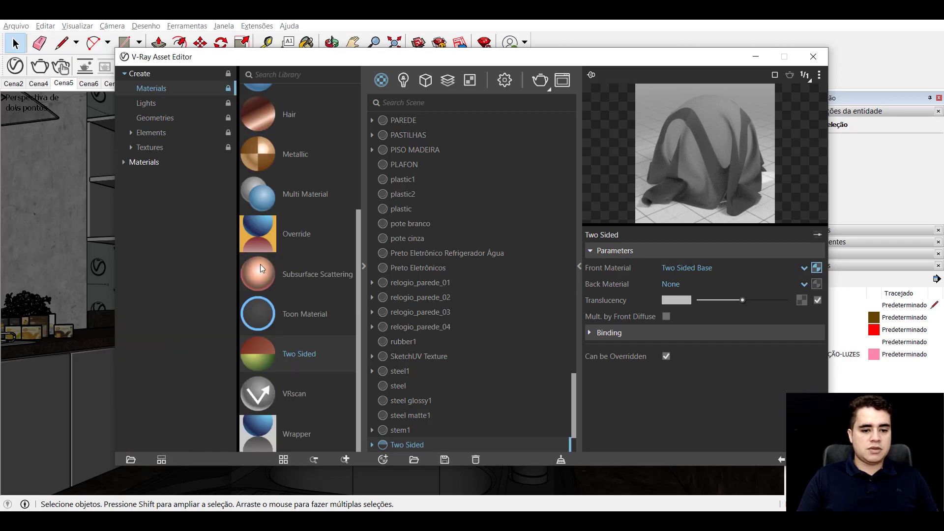
click(283, 459)
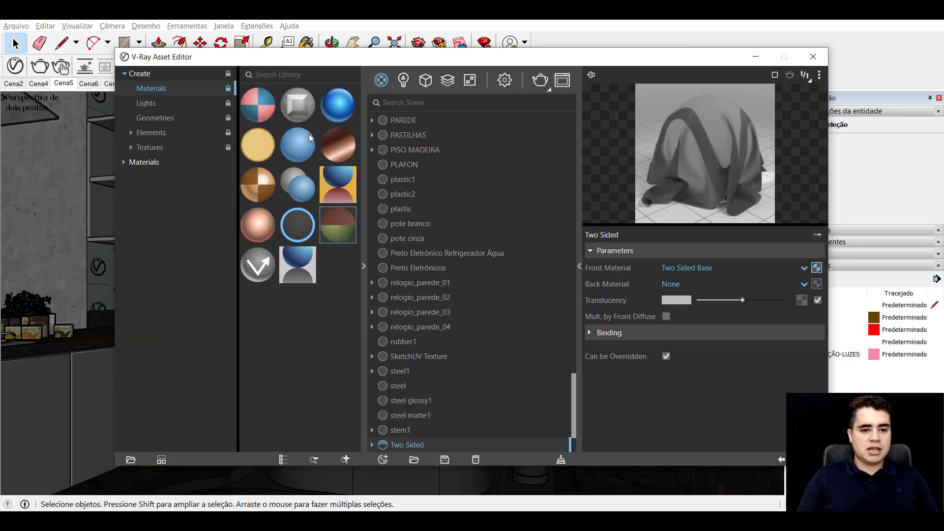
click(283, 459)
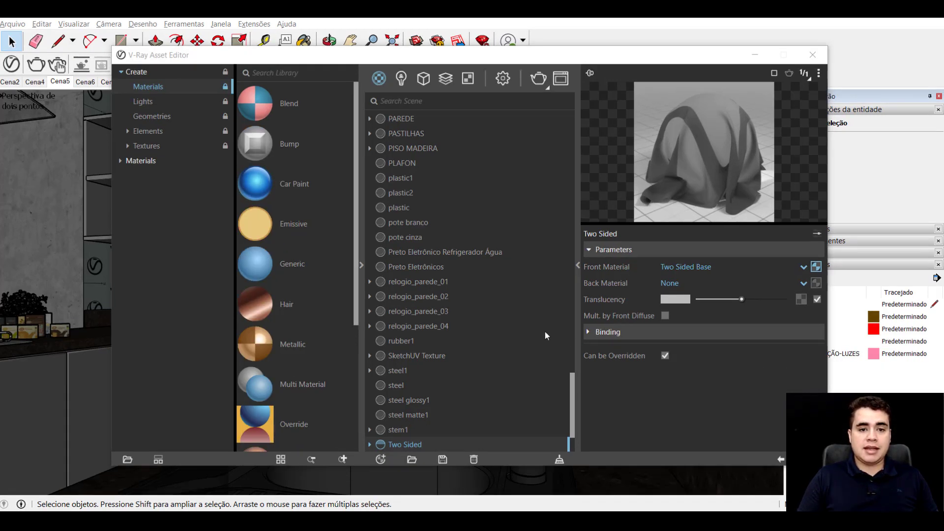
click(362, 263)
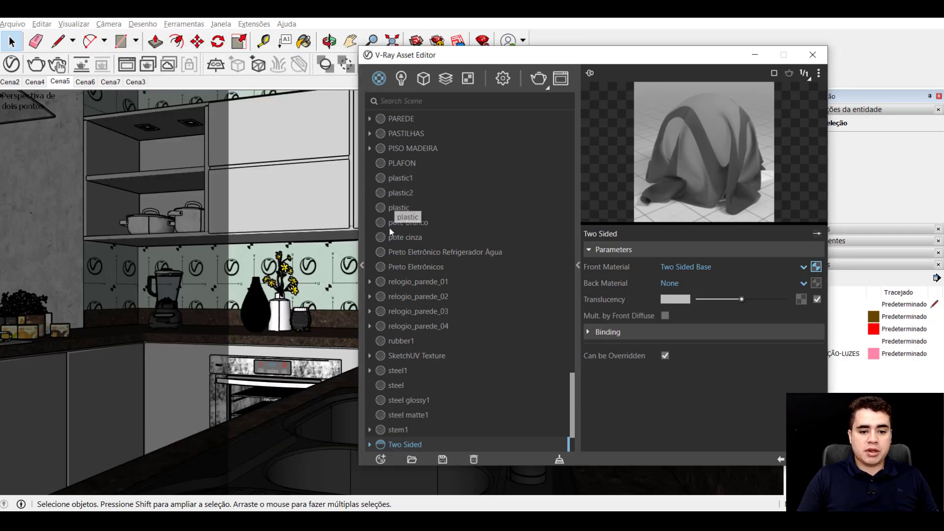
- Sample the countertop's MÁRMORE material with the Paint Bucket and expand it in the editor
click(292, 285)
key(b)
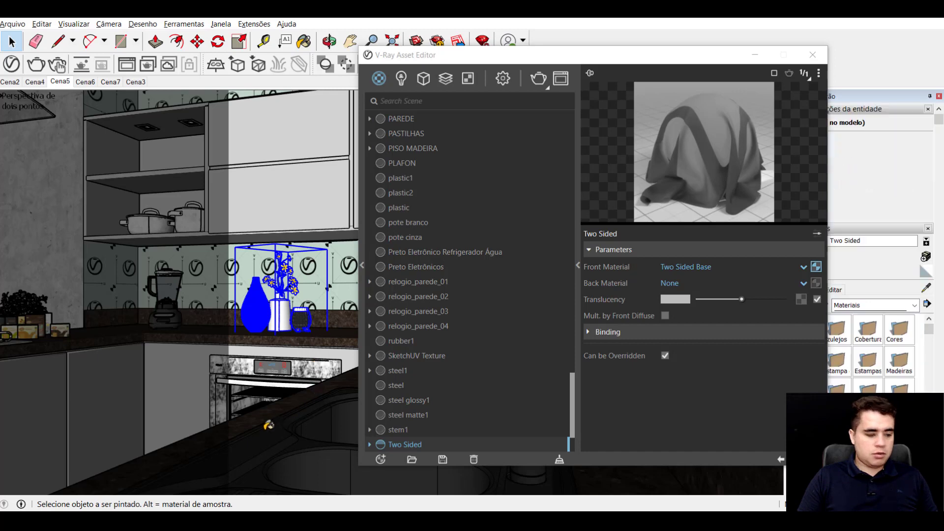
alt+click(265, 422)
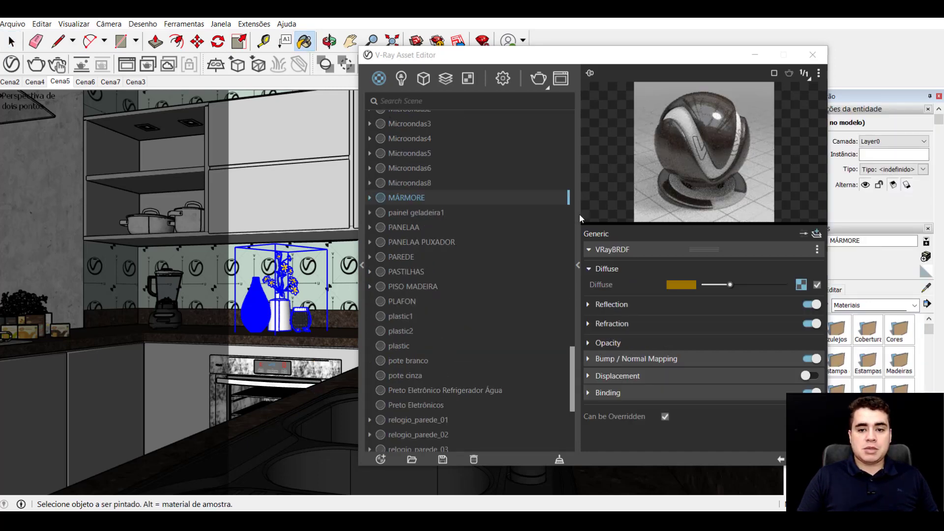
click(370, 198)
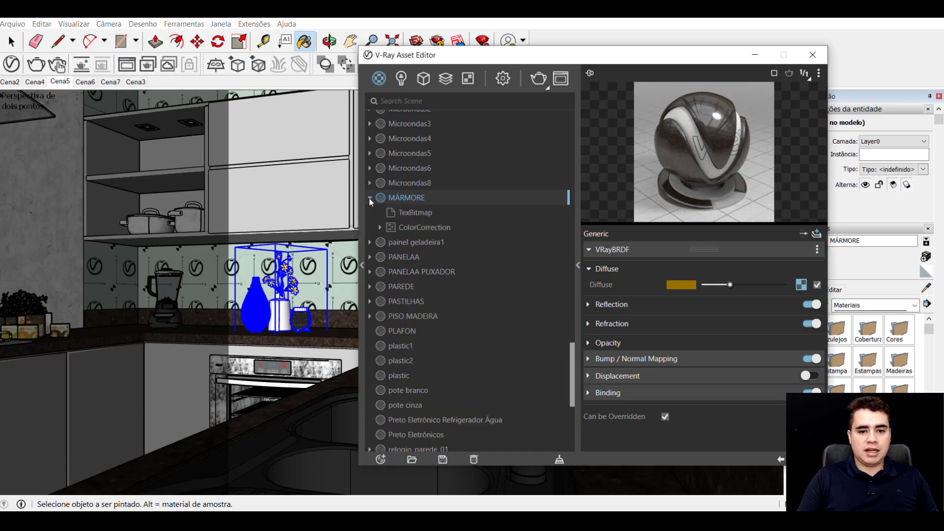
- Inspect MÁRMORE's marble TexBitmap, its ColorCorrection, and the nested bitmap inside it
click(426, 215)
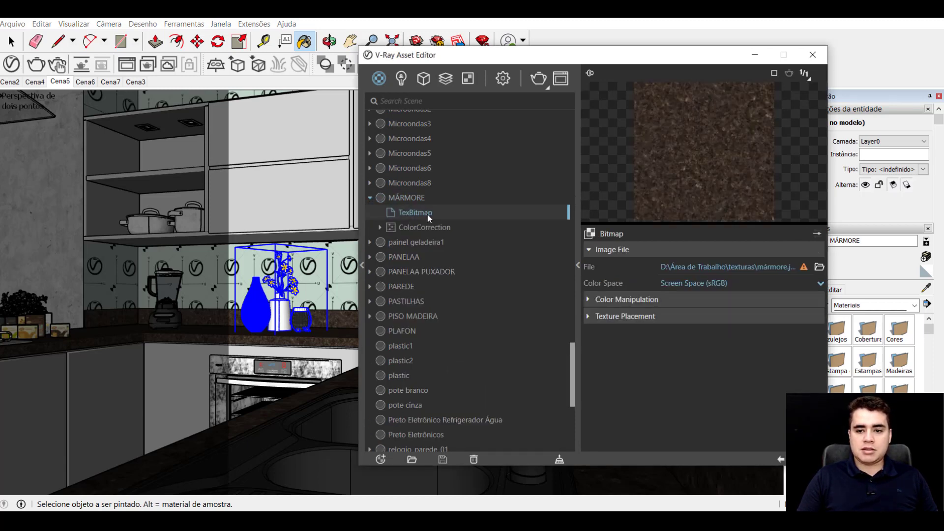
click(429, 228)
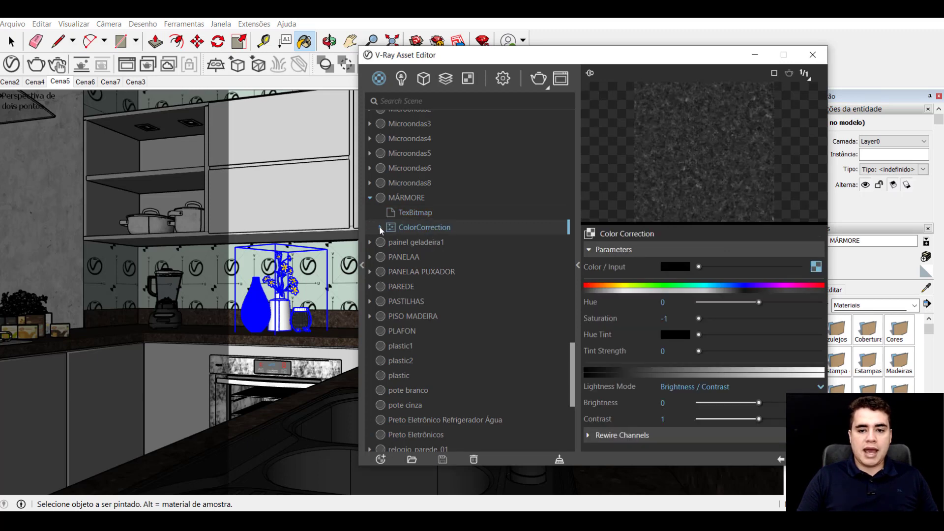
click(380, 227)
click(440, 241)
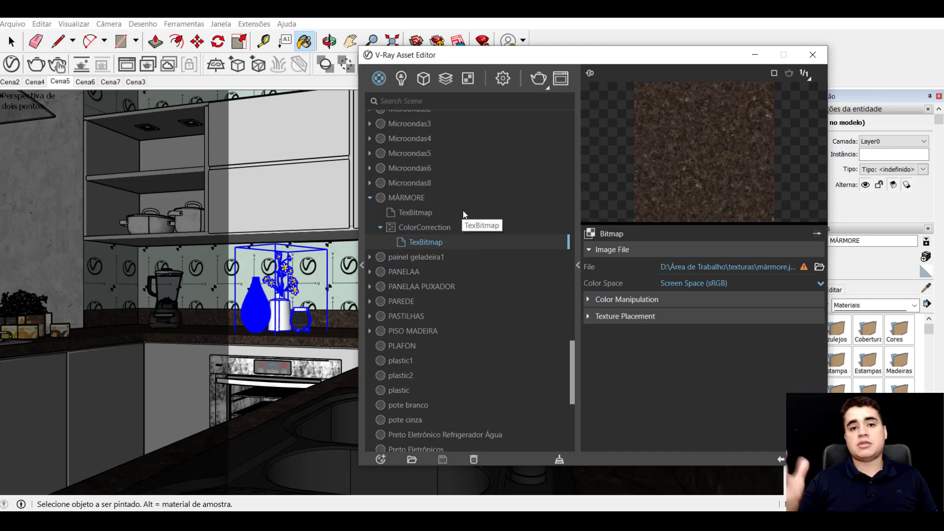
click(410, 198)
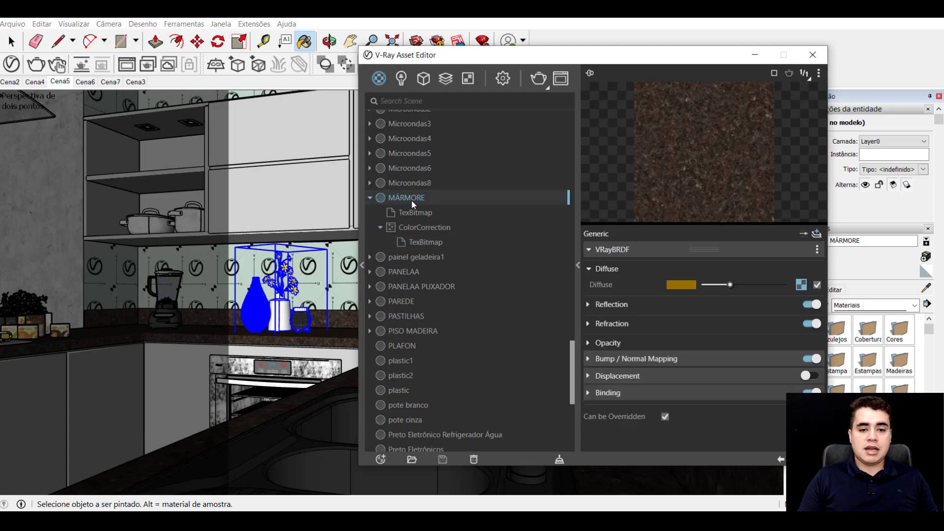
click(801, 284)
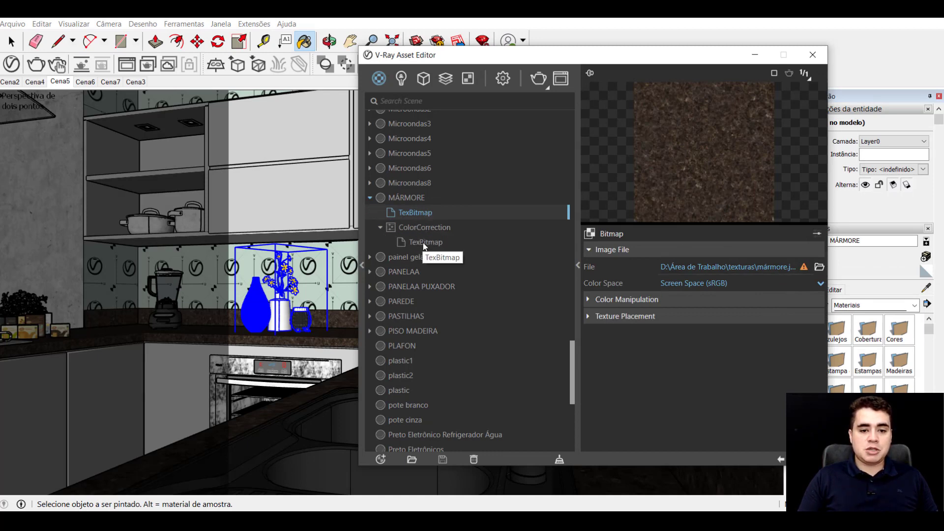
click(424, 242)
- Copy the nested marble TexBitmap onto painel geladeira1, then view MÁRMORE's ColorCorrection parameters
right_click(424, 243)
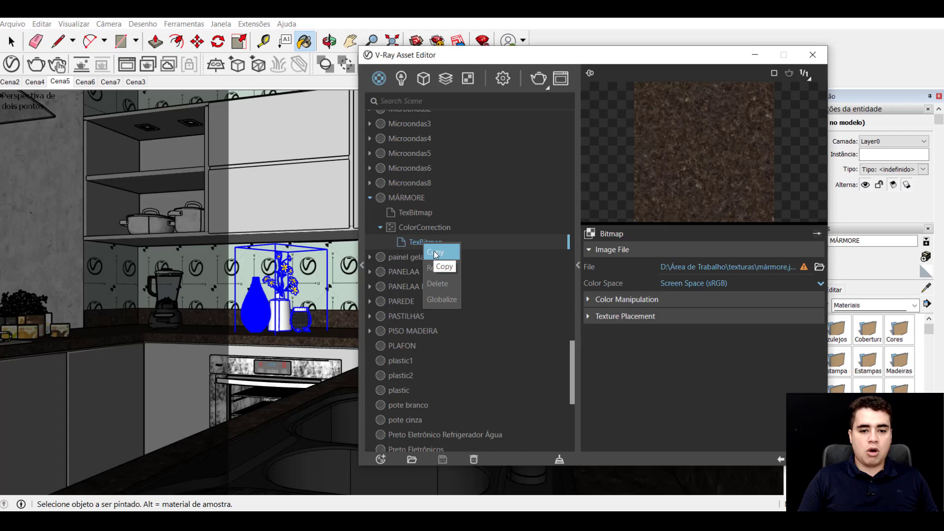
click(434, 251)
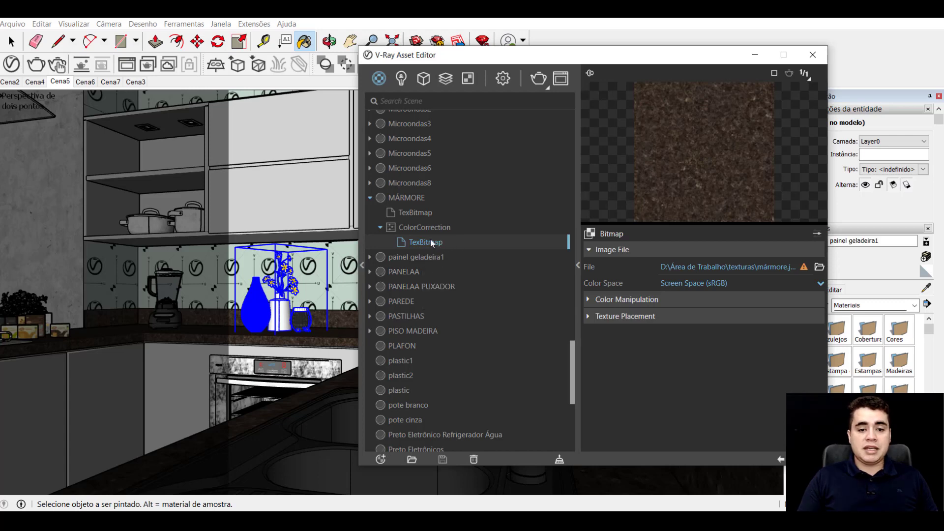
click(370, 257)
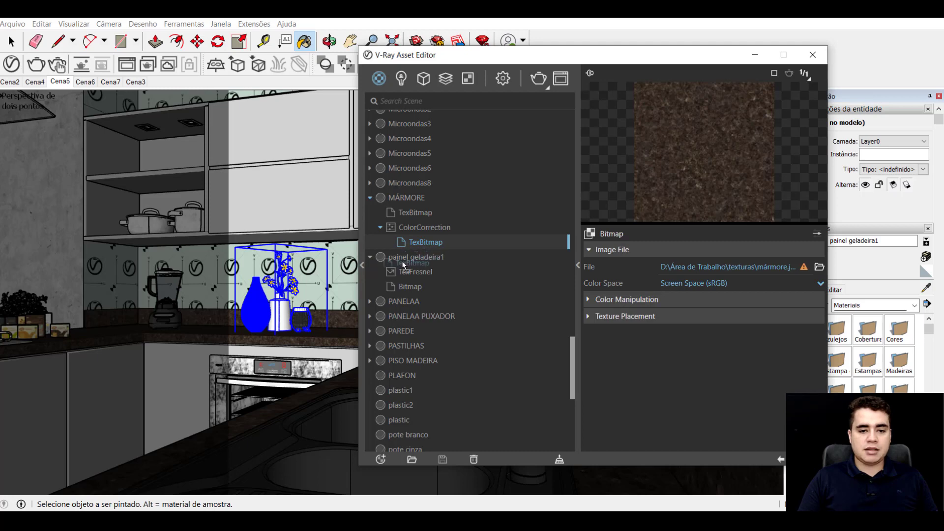
drag(424, 256, 402, 261)
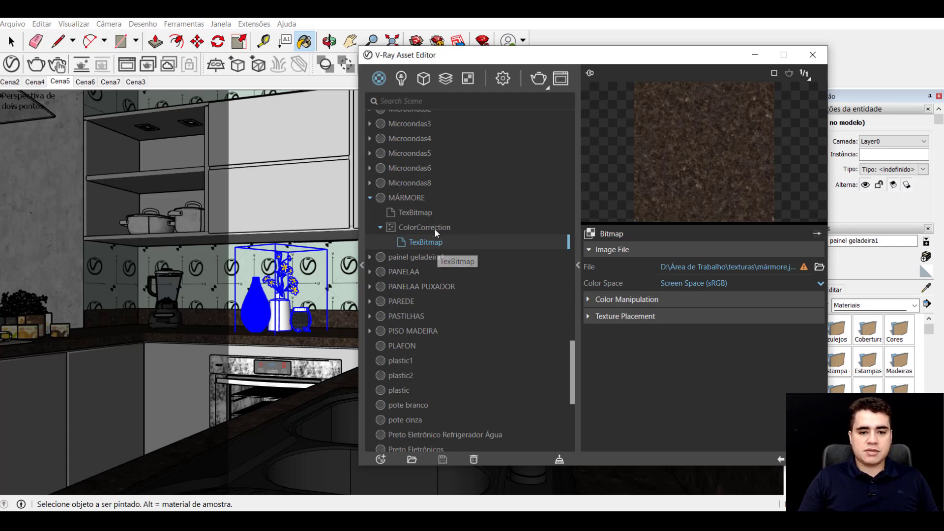
click(424, 227)
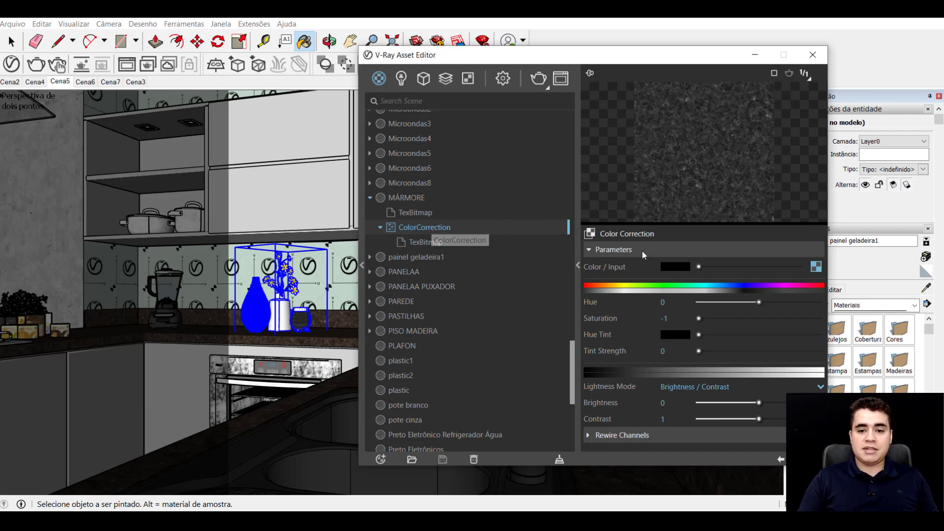
- Inspect painel geladeira1's bitmap texture and browse the available texture types
click(370, 257)
click(411, 285)
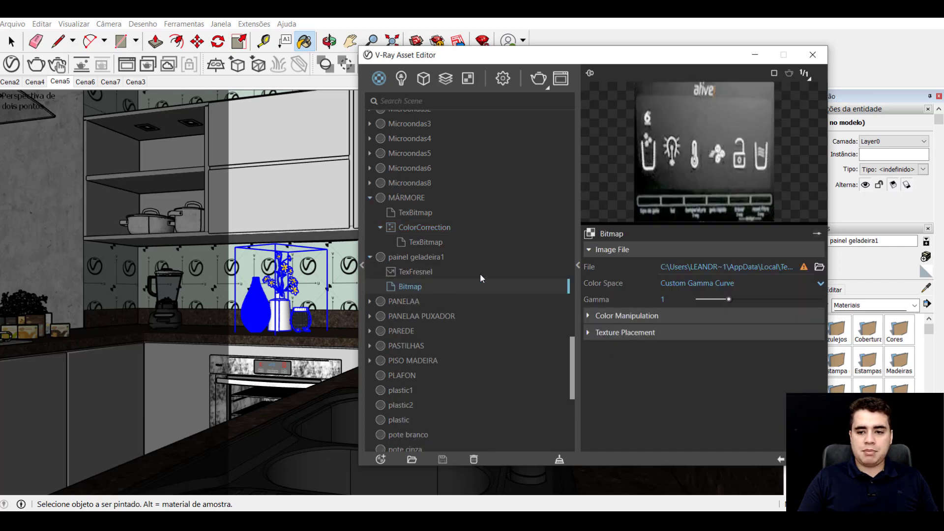
click(589, 234)
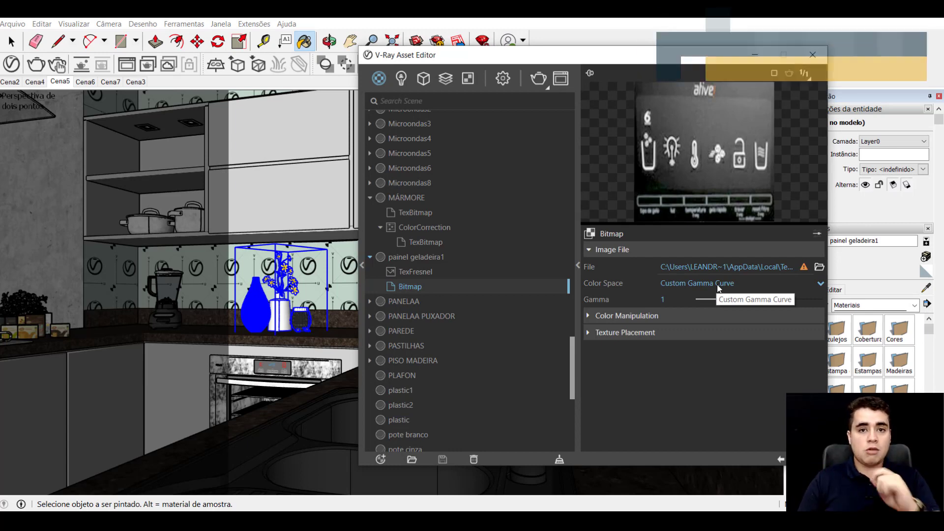
- Collapse Reflection and expand Diffuse in painel geladeira1's settings, checking its diffuse texture
click(420, 254)
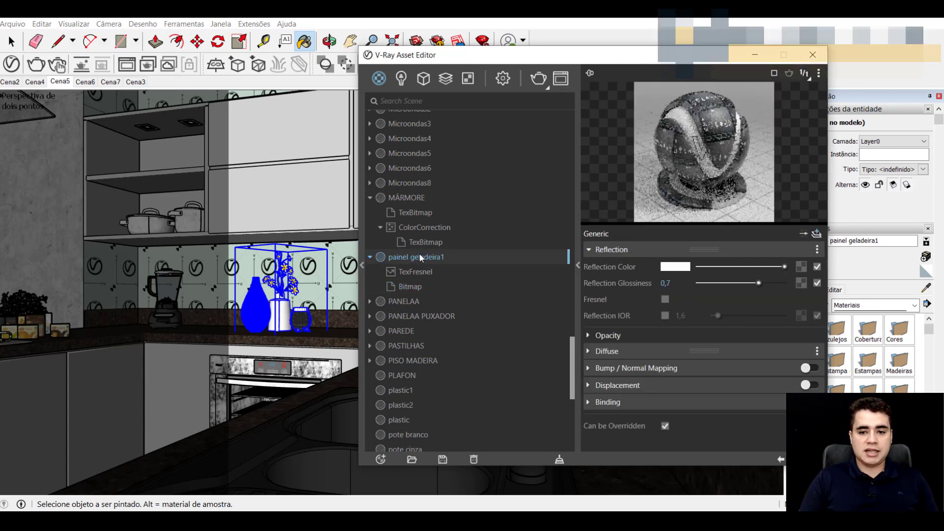
click(587, 249)
click(588, 266)
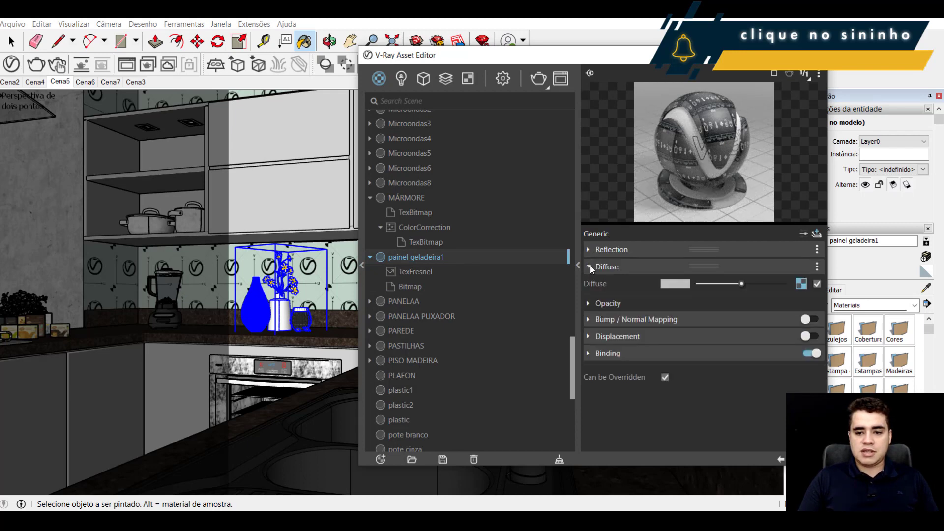
click(801, 283)
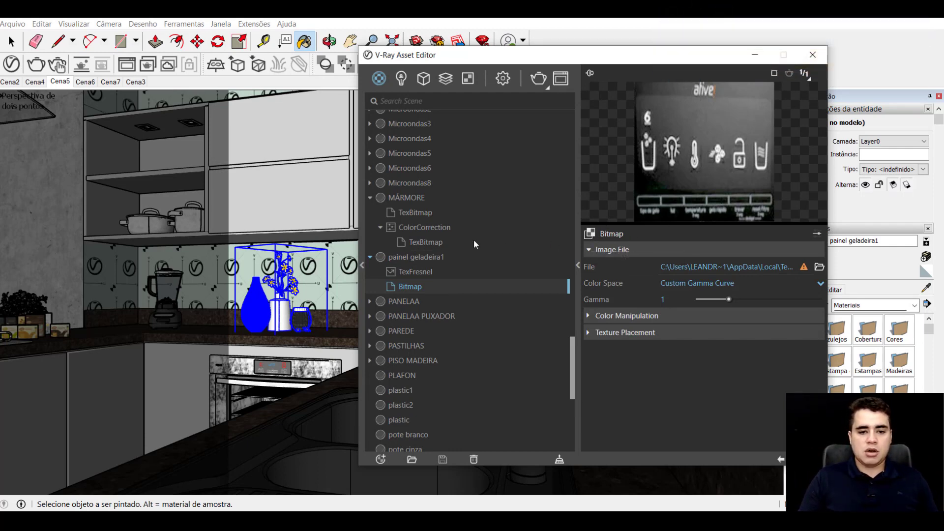
click(445, 257)
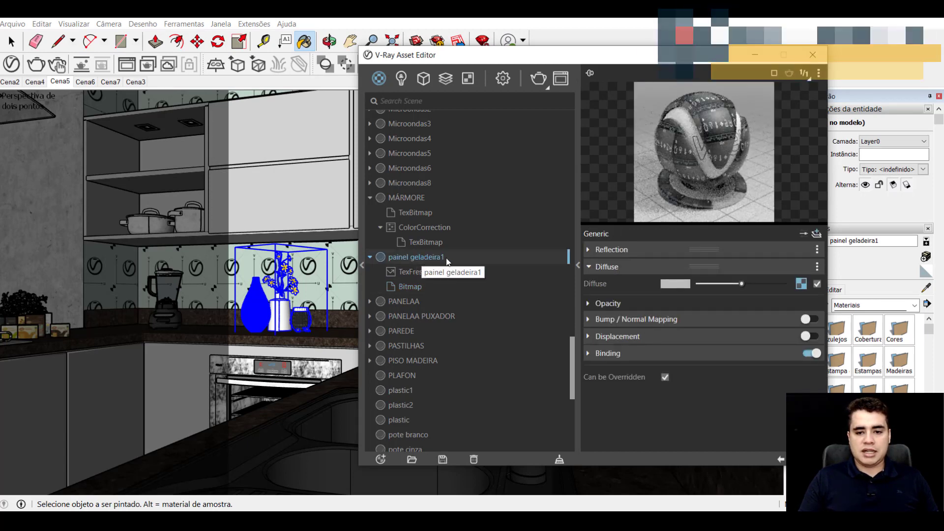
- Wrap painel geladeira1's diffuse texture in a Color Correction and inspect its inner bitmap
right_click(800, 285)
mouse_move(766, 373)
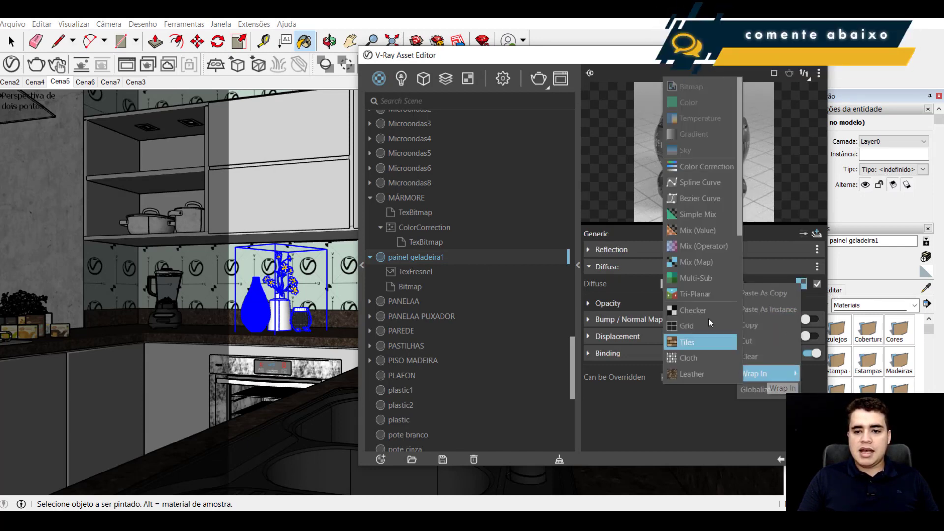
click(711, 166)
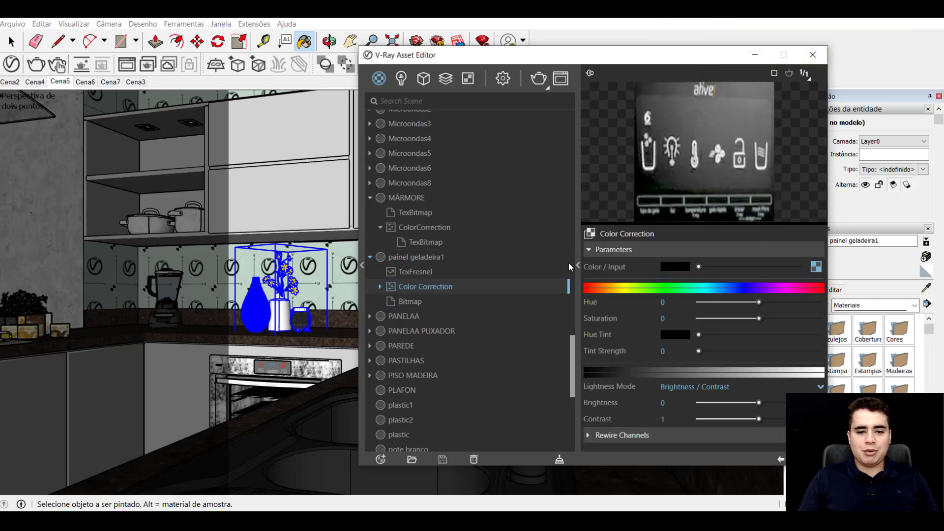
click(781, 459)
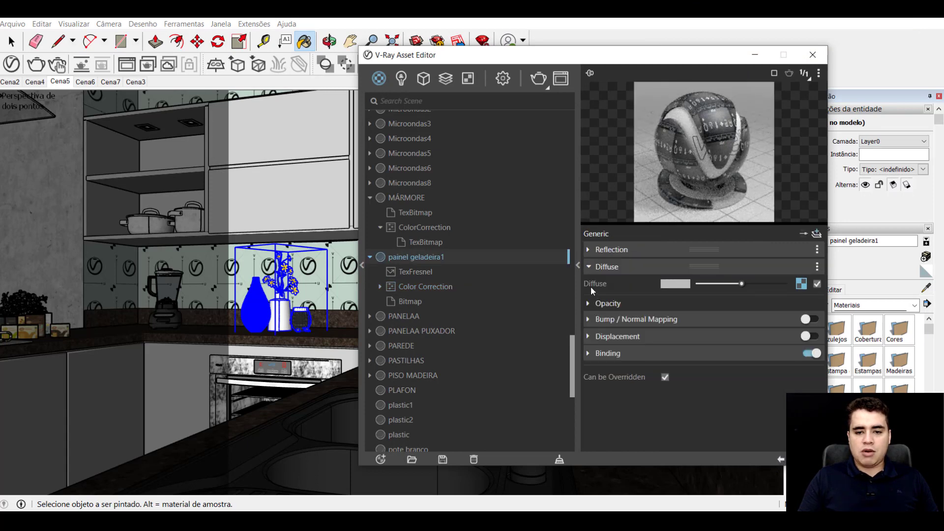
click(801, 285)
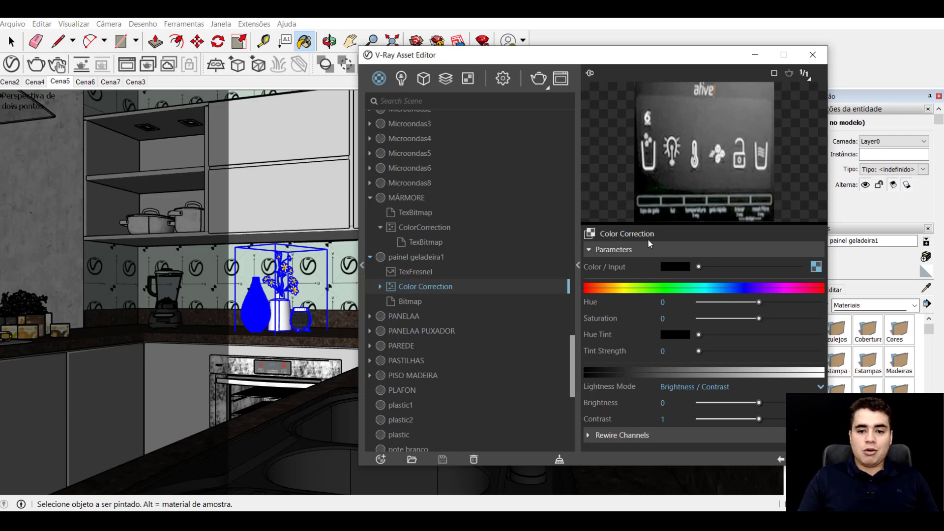
click(816, 266)
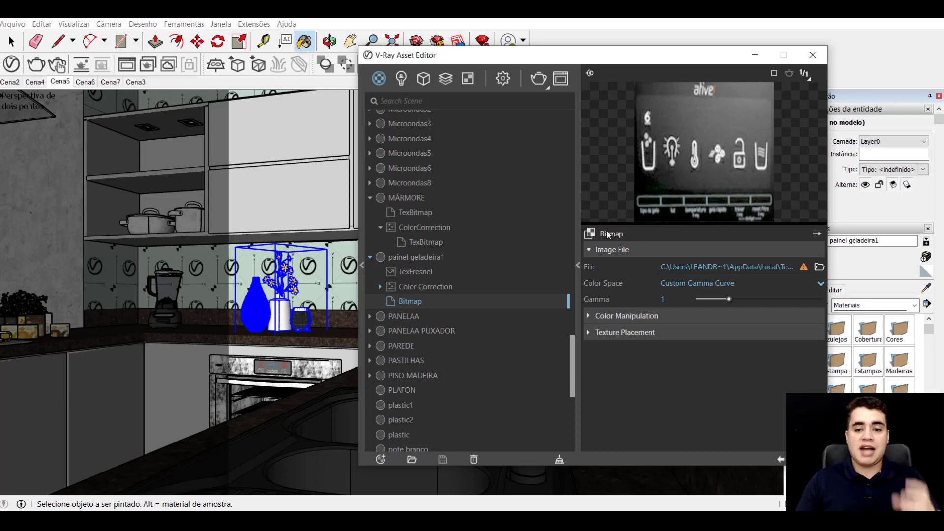
click(781, 460)
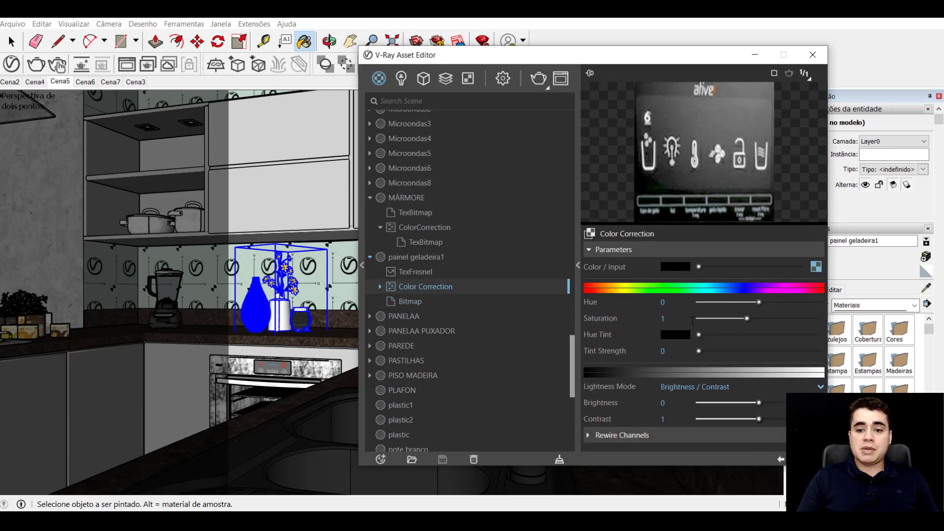
- Set the Color Correction to Saturation 1, Brightness -0.237 and Contrast 1.188
drag(758, 318, 747, 318)
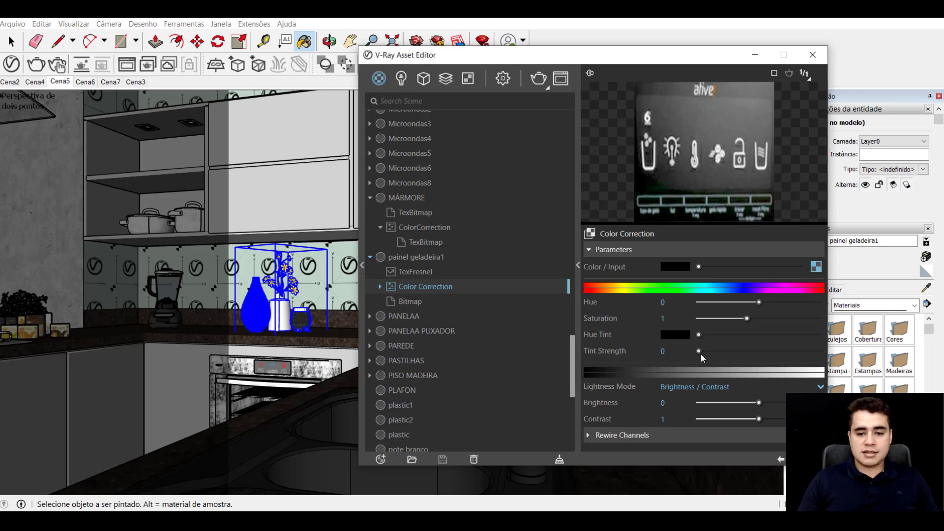
mouse_move(759, 402)
mouse_down()
mouse_move(744, 403)
mouse_move(770, 418)
mouse_up()
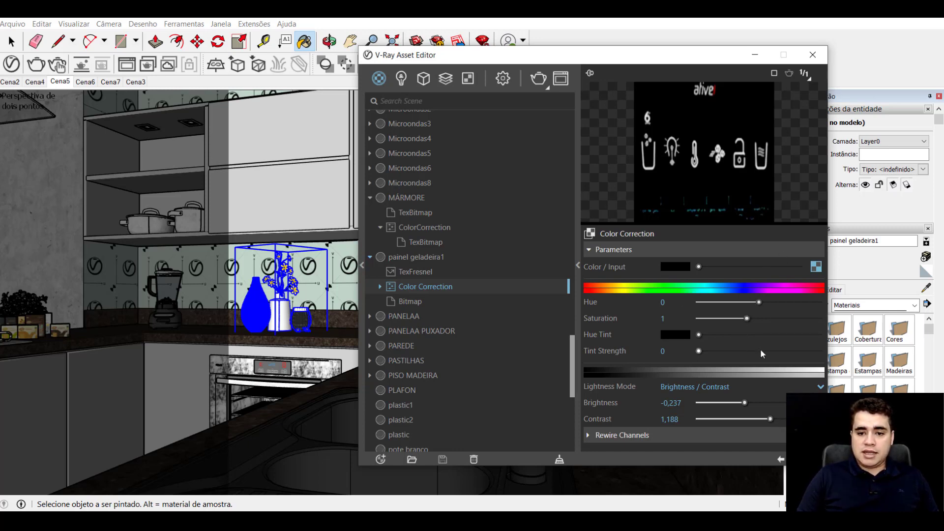
click(780, 460)
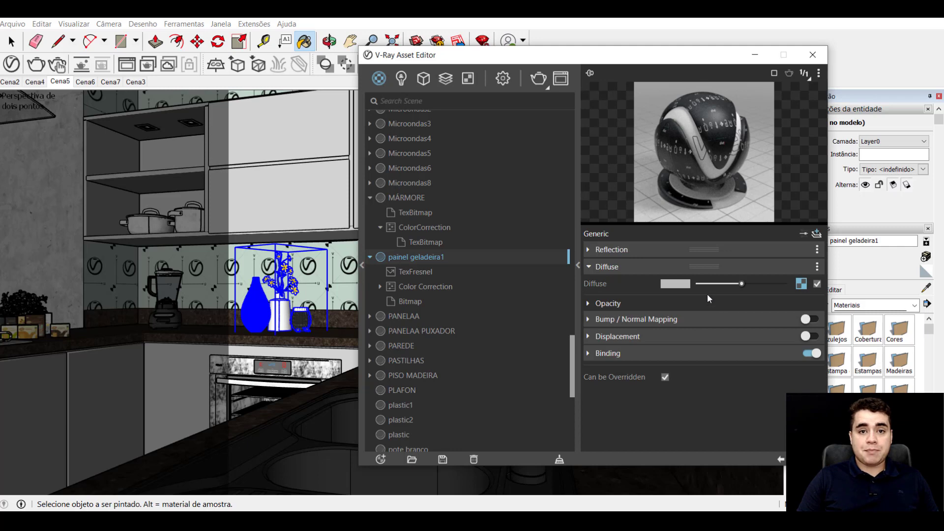
- Set the Configuration Default Level to Advanced and apply it to existing materials
click(504, 82)
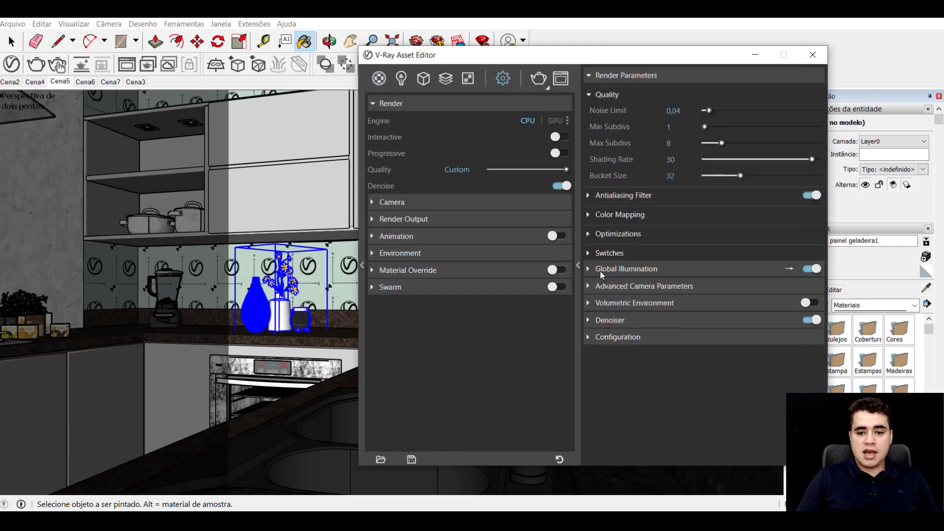
click(592, 337)
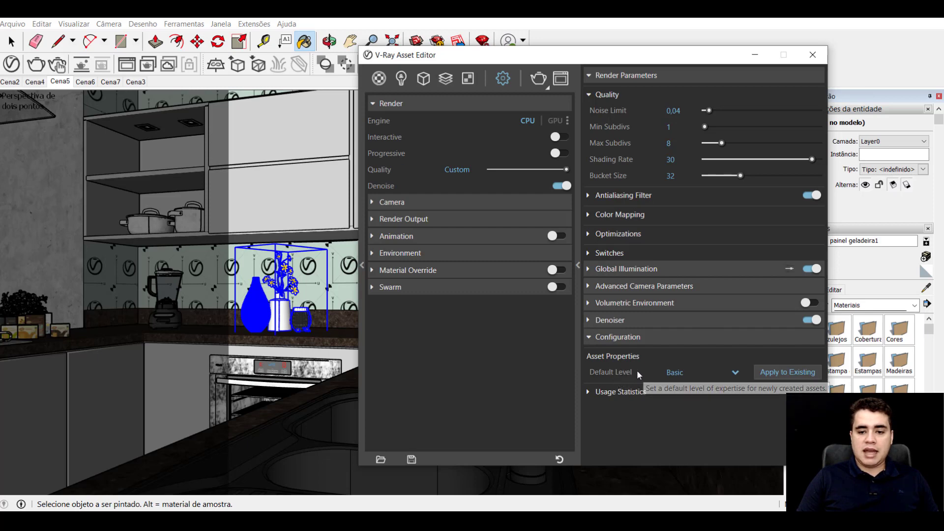
click(676, 372)
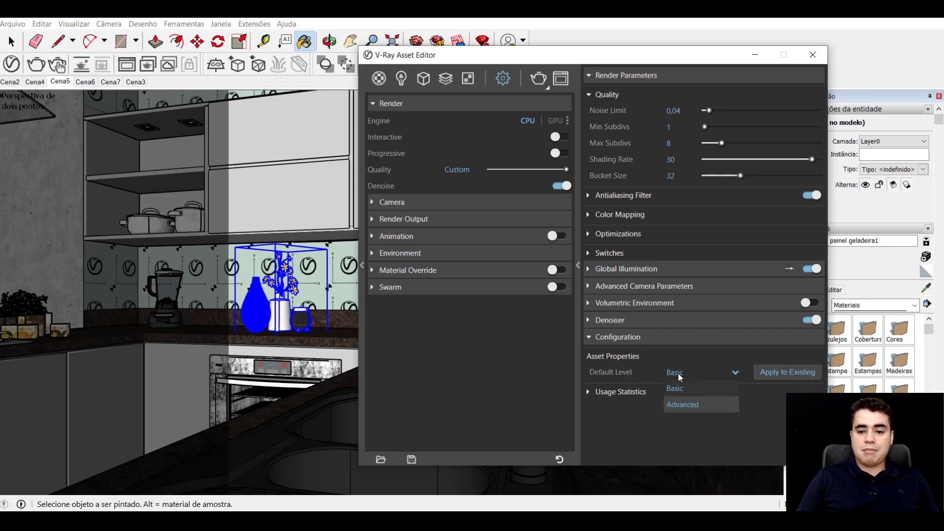
click(682, 403)
click(775, 375)
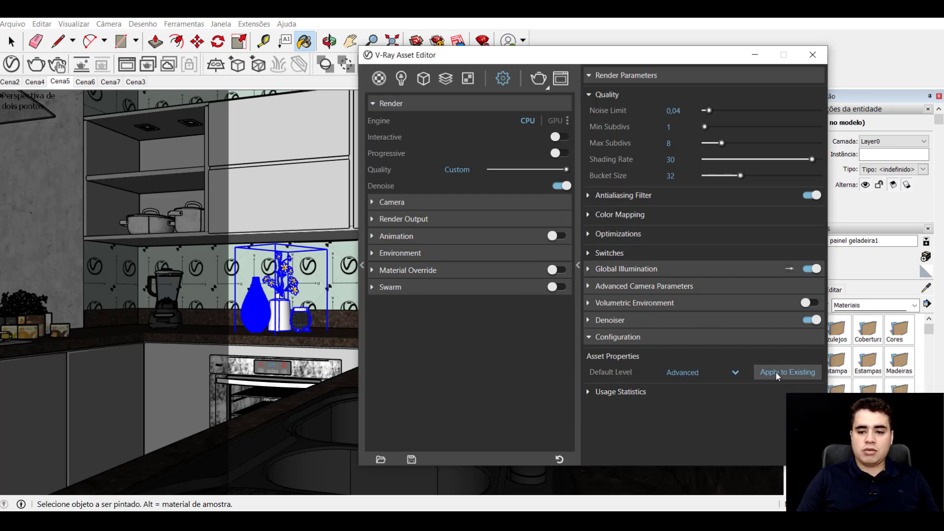
- Scroll through the materials list, then go back to the render settings
click(379, 78)
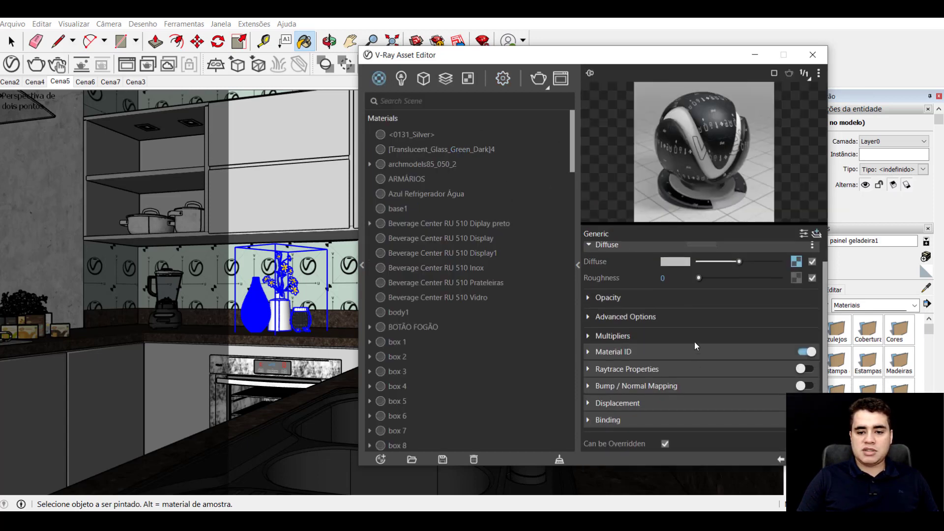
scroll(697, 376, down, 1)
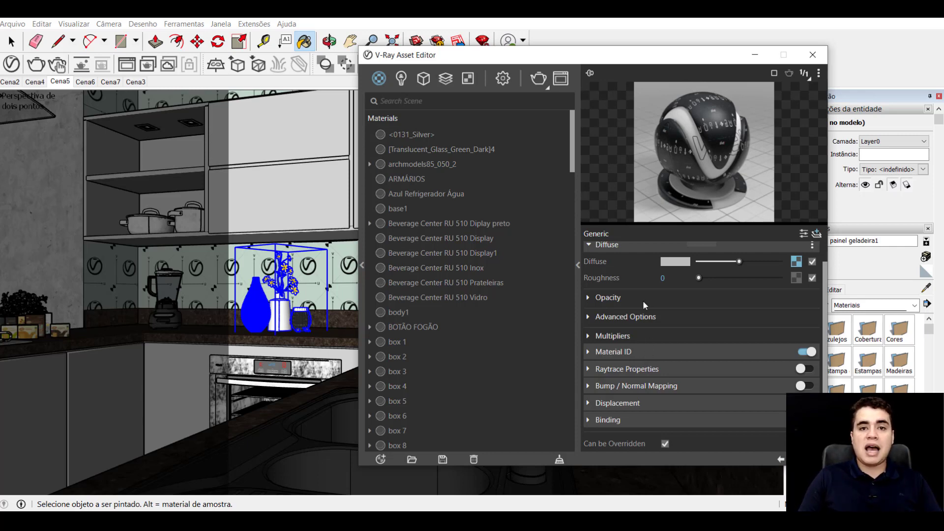
click(502, 77)
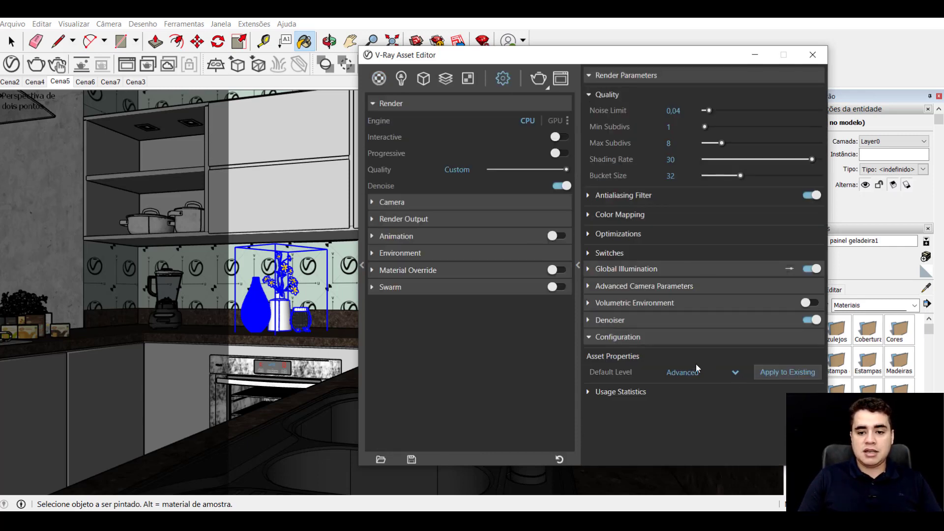
- Show painel geladeira1 with Advanced settings, exposing its full Reflection parameters
click(406, 78)
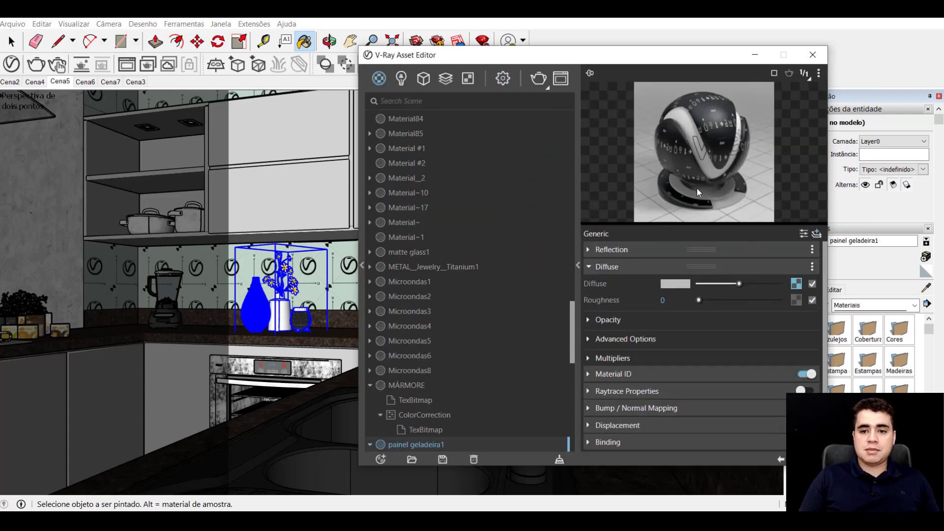
click(502, 77)
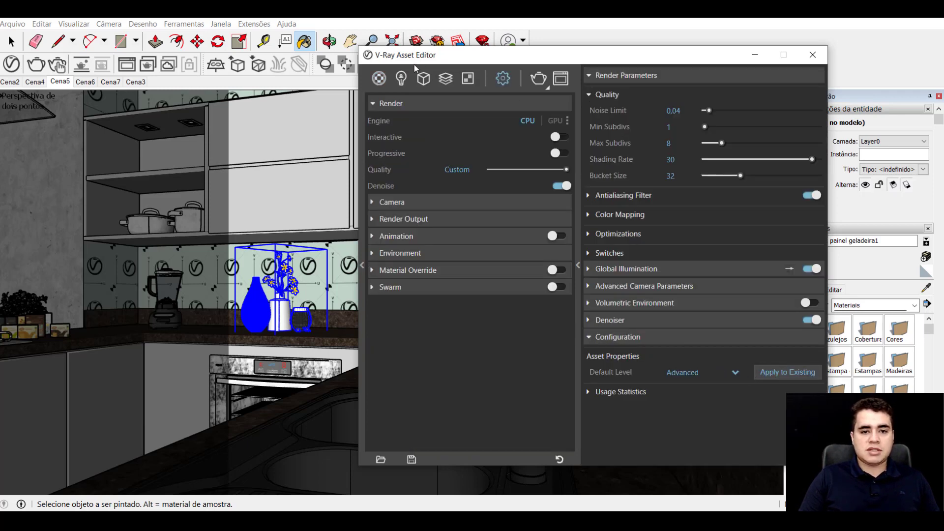
click(379, 78)
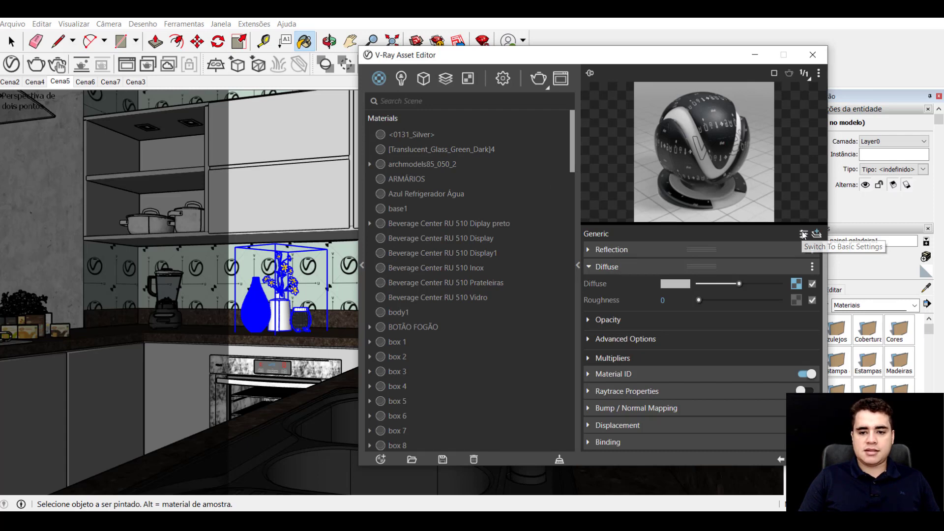
click(802, 235)
click(803, 234)
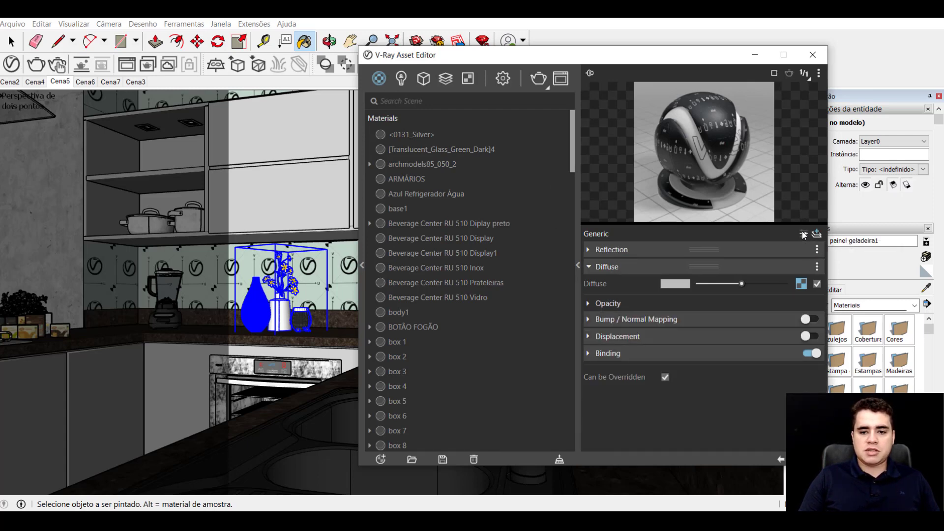
click(803, 235)
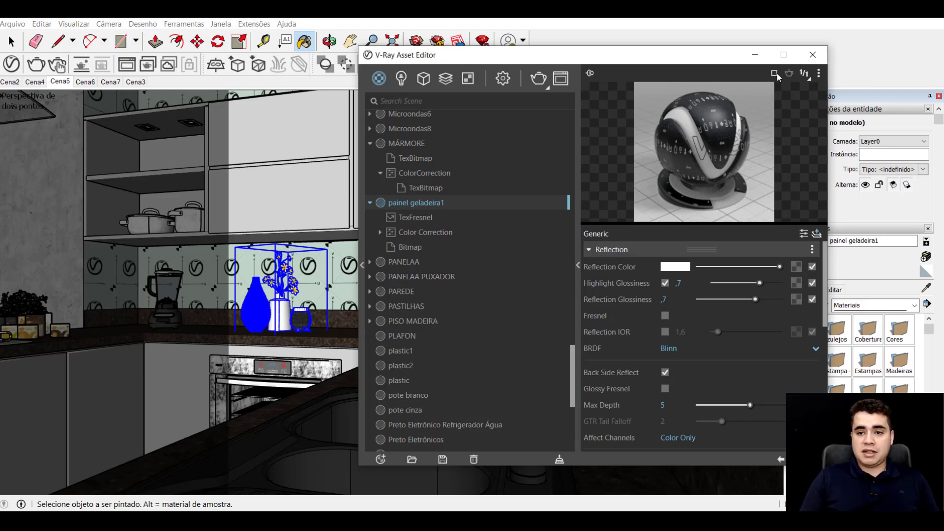
click(775, 73)
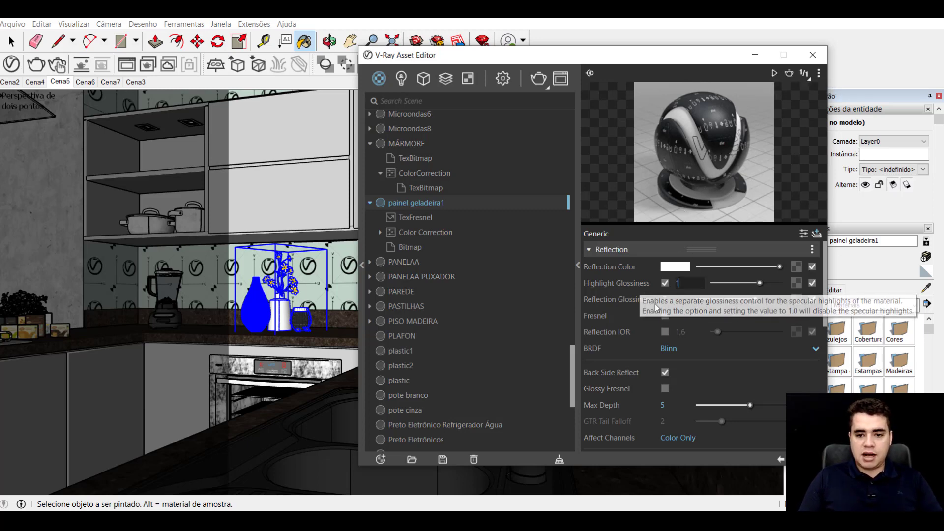
text(1)
key(Tab)
text(1)
click(691, 284)
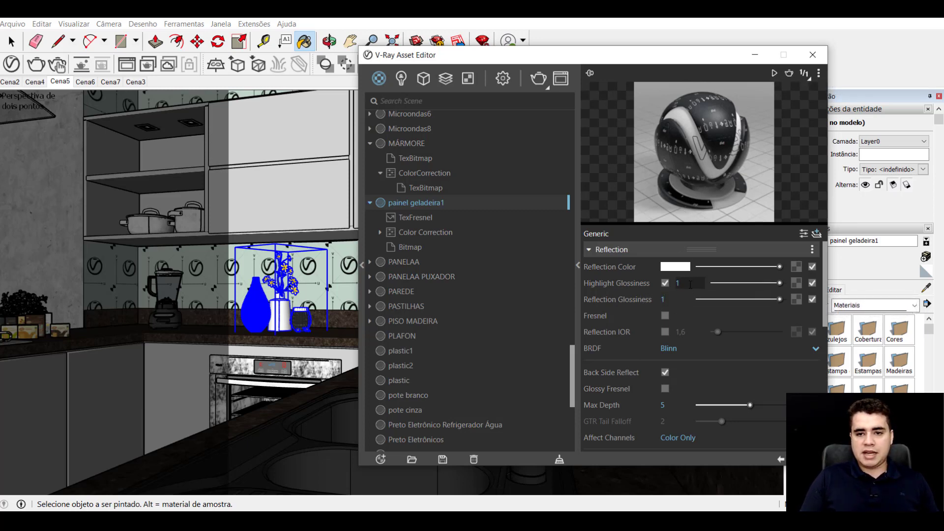
click(774, 75)
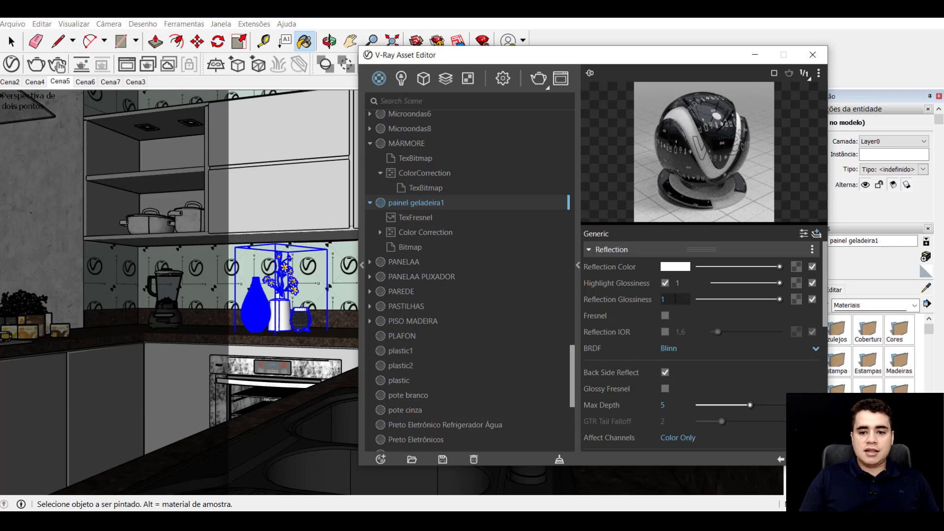
text(,7)
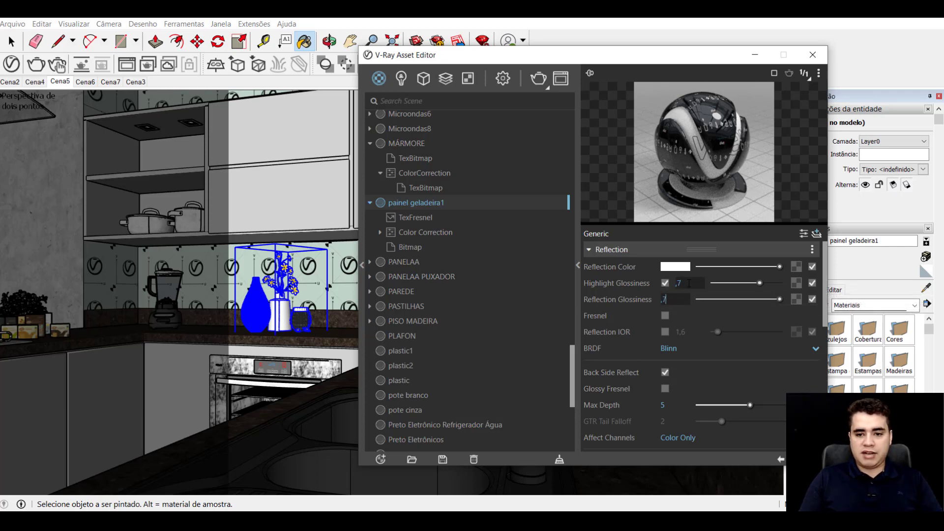
key(Return)
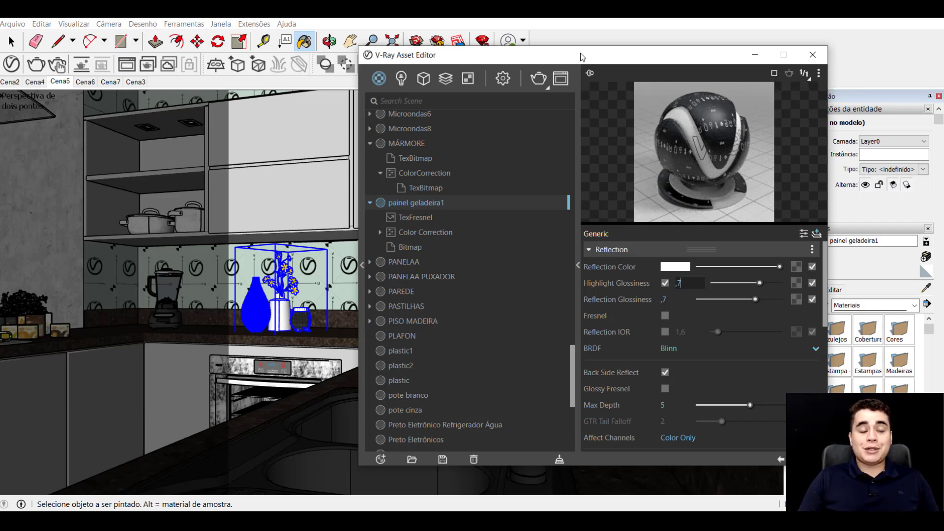
- Browse the render elements list, previewing Raw Refraction and the other raw elements
click(445, 80)
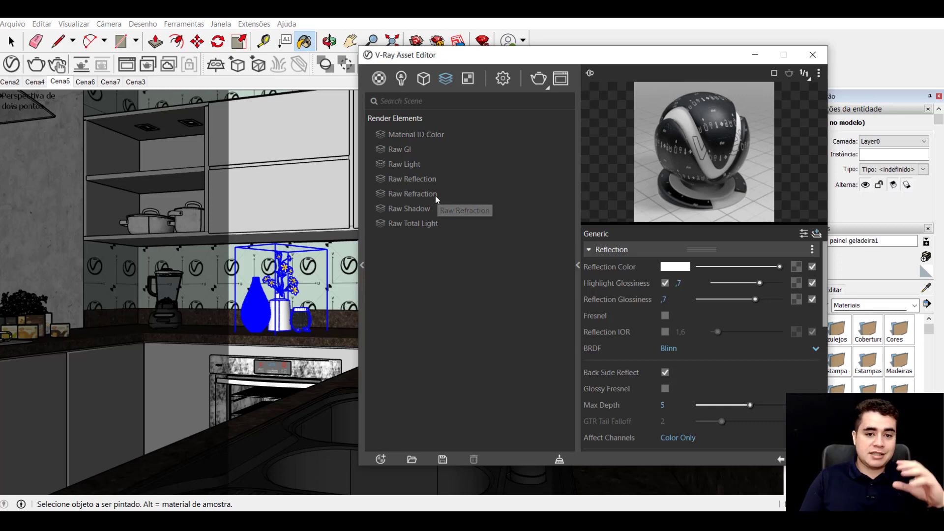
click(435, 195)
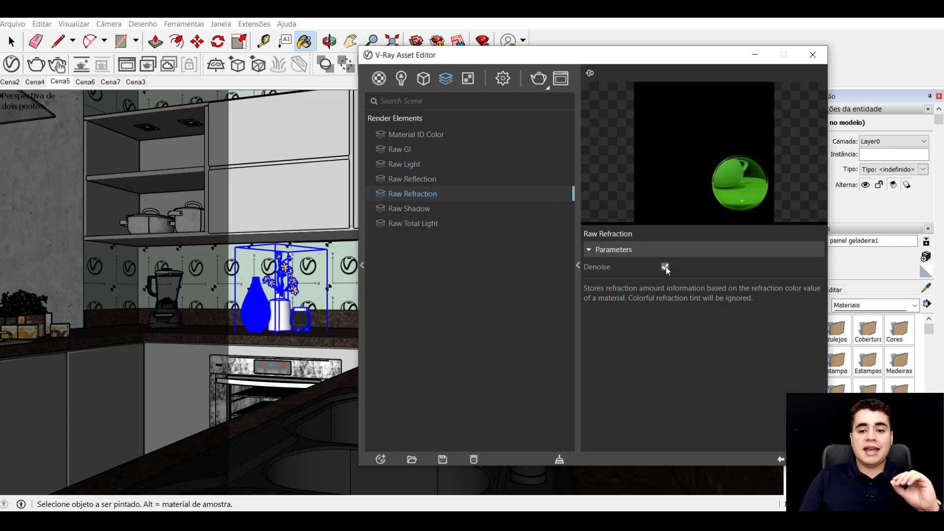
click(439, 207)
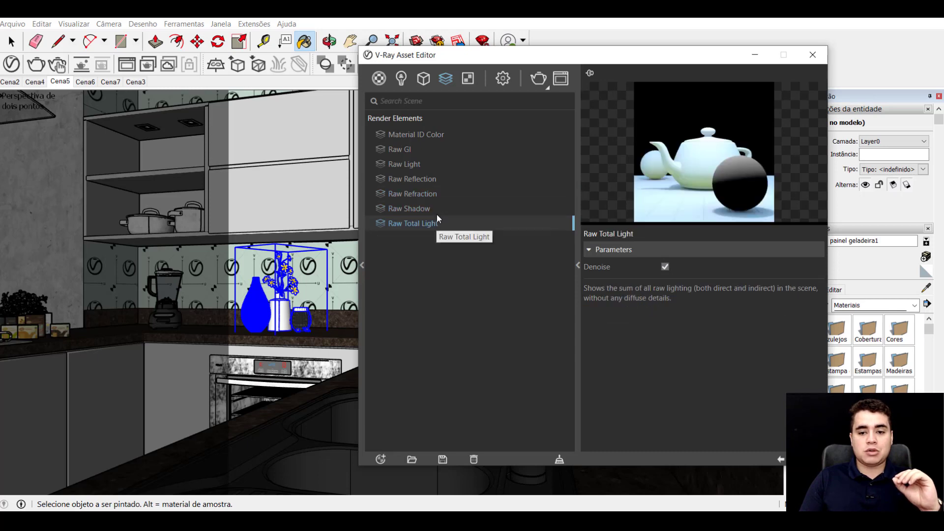
click(437, 194)
click(443, 178)
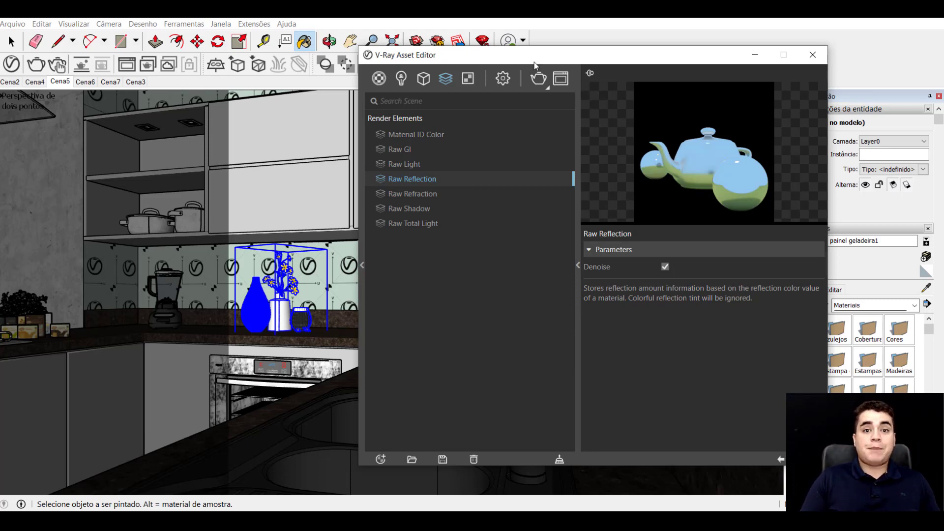
- Check the Lights list, return to Render Elements, and preview both open SketchUp windows
click(401, 78)
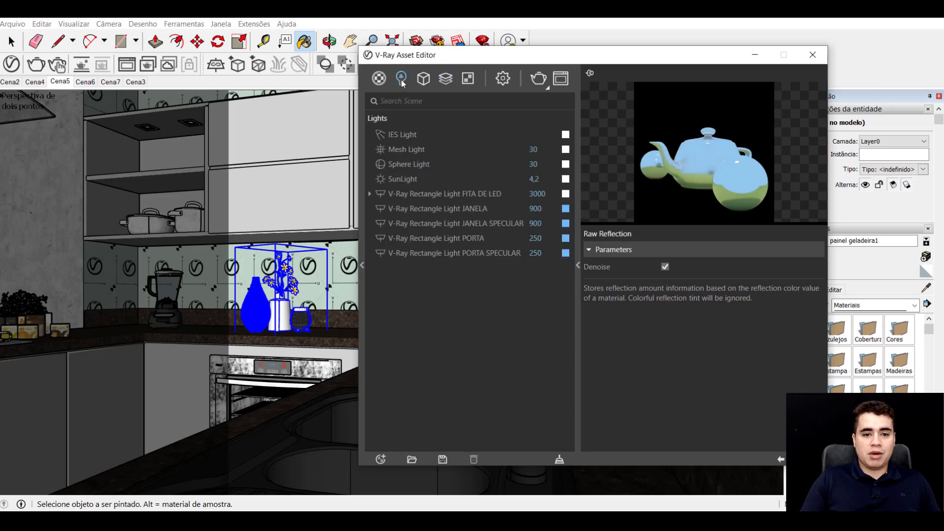
click(445, 78)
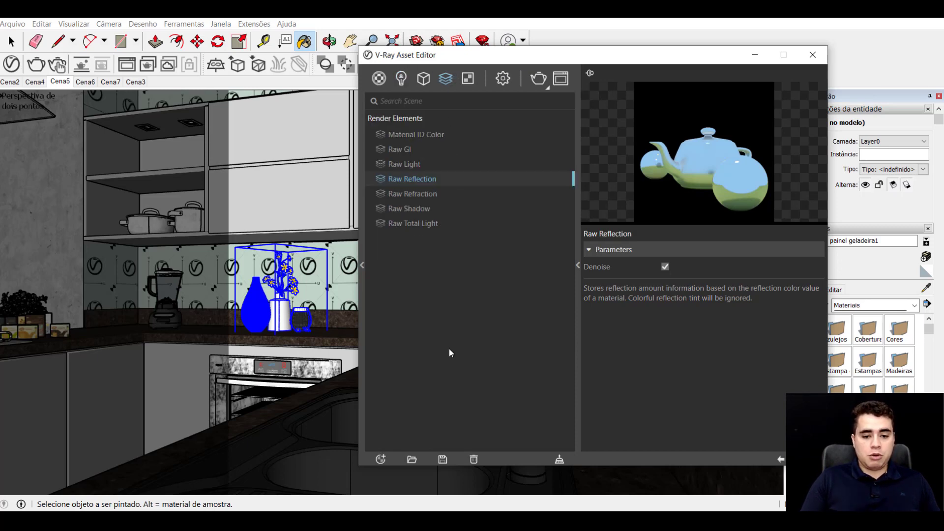
click(435, 521)
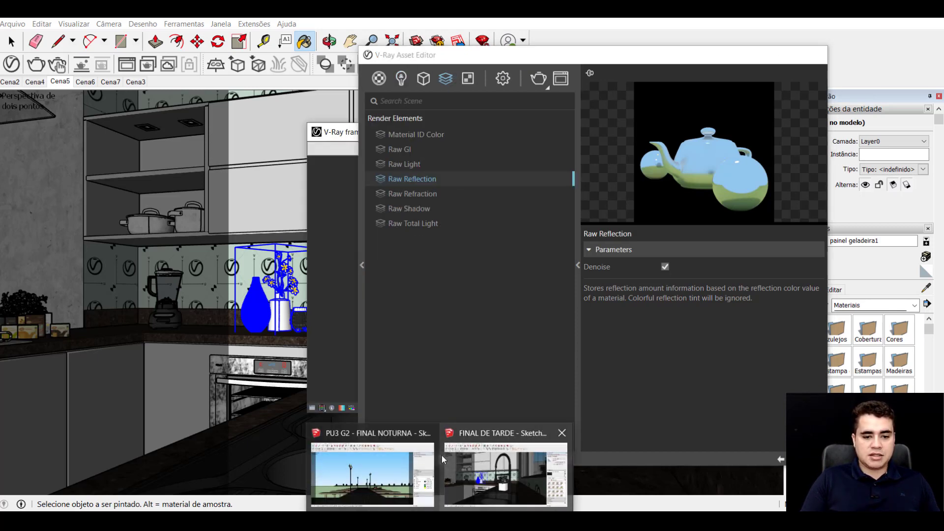
- View the Sem título1 night render maximized in Photos, then return to the FINAL NOTURNA model
click(420, 440)
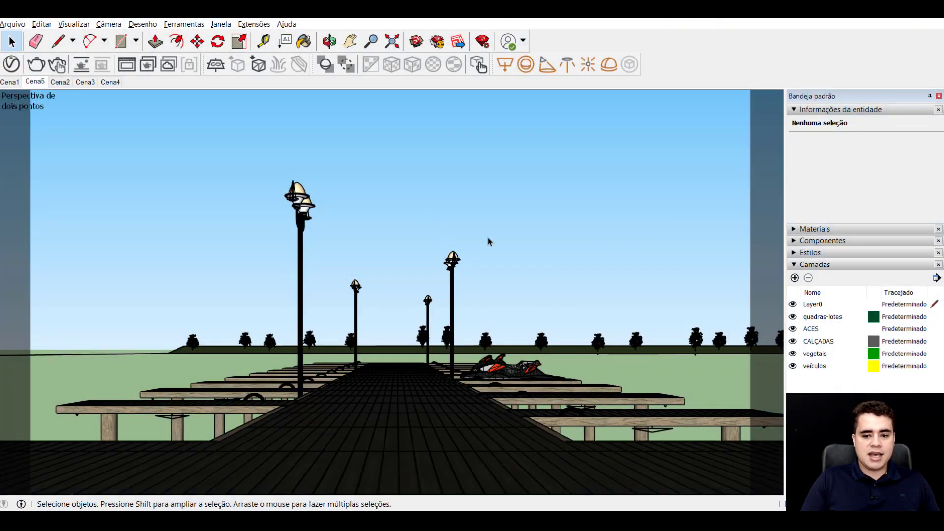
click(65, 521)
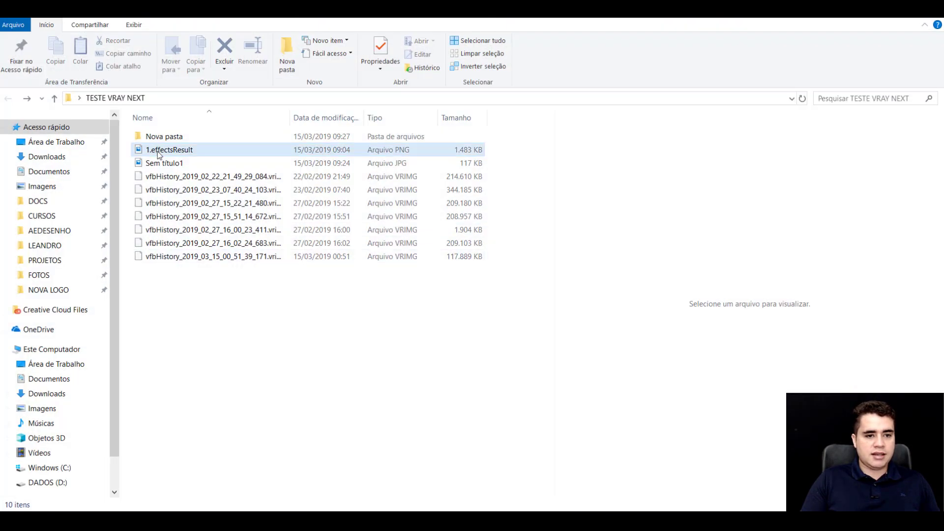
double_click(157, 161)
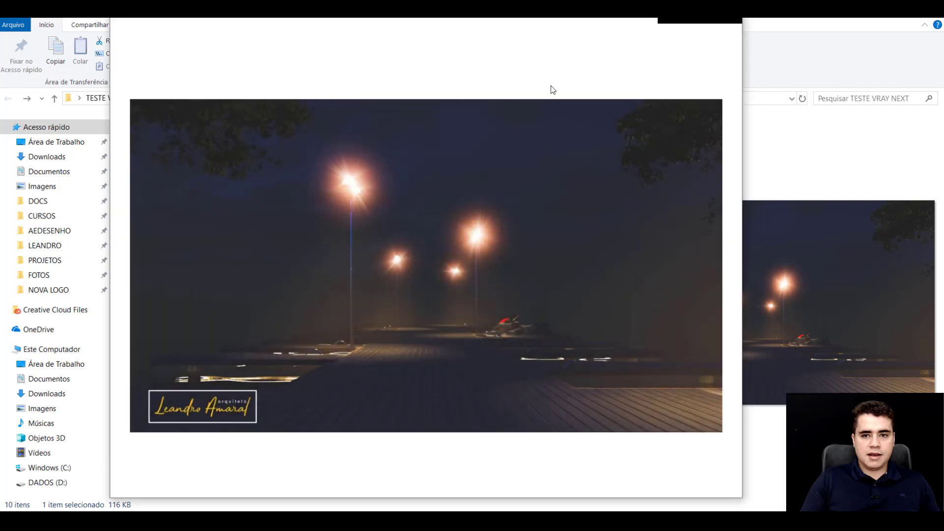
click(706, 21)
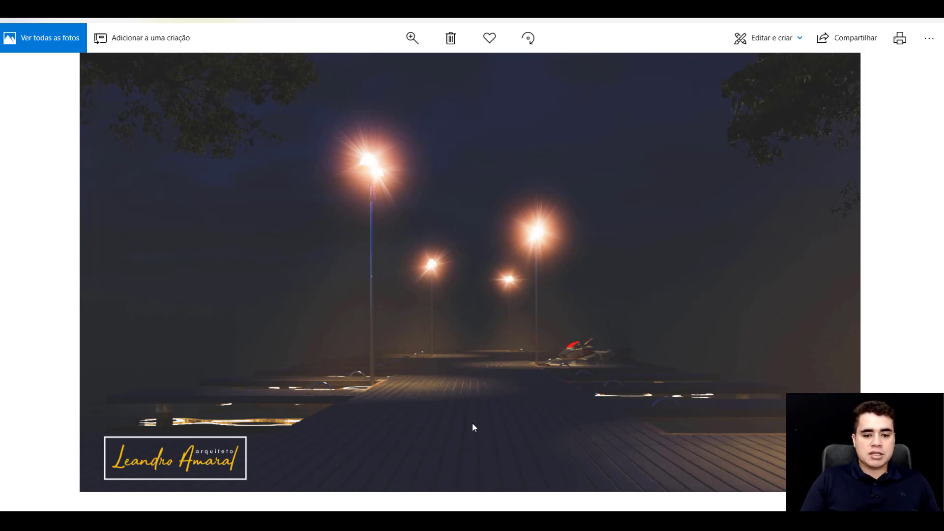
click(497, 471)
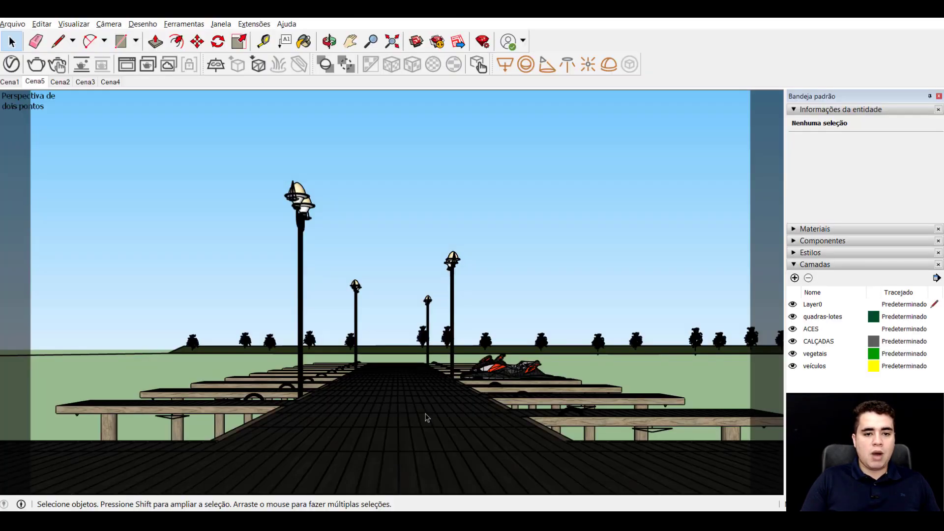
- Show the walkway scene's Dome Light settings: intensity 0,5, hemisphere shape, Adaptive enabled
click(12, 64)
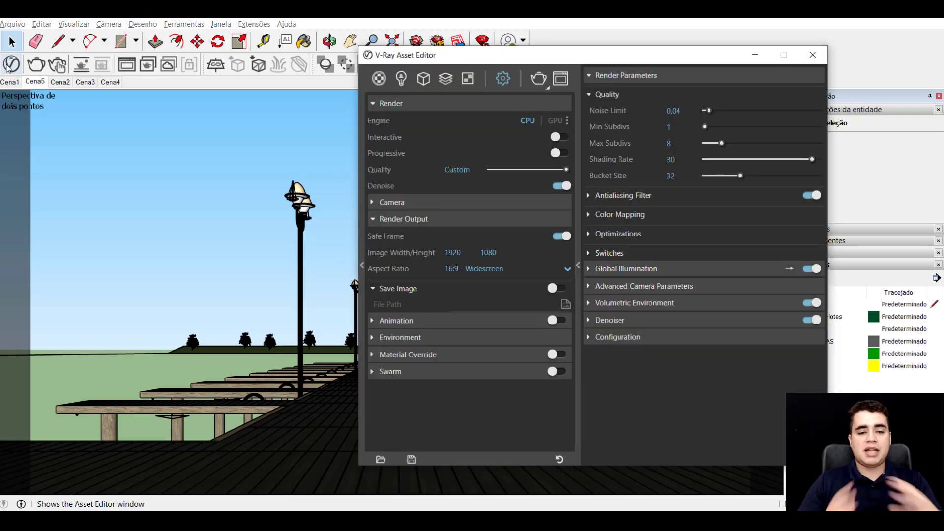
click(401, 78)
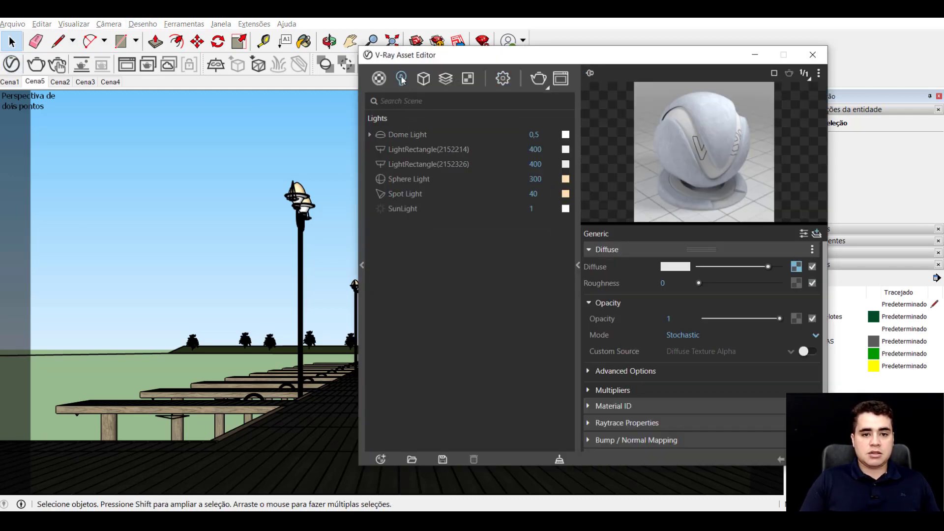
click(406, 135)
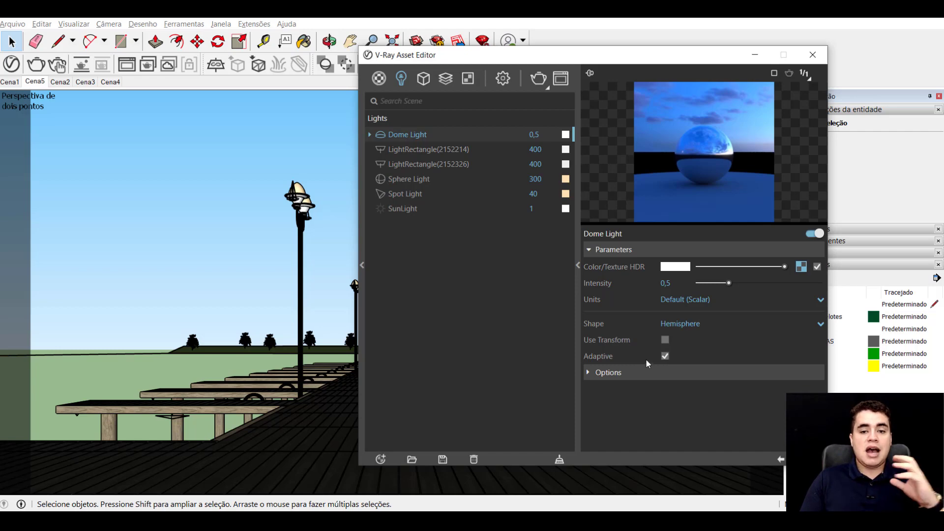
mouse_move(501, 78)
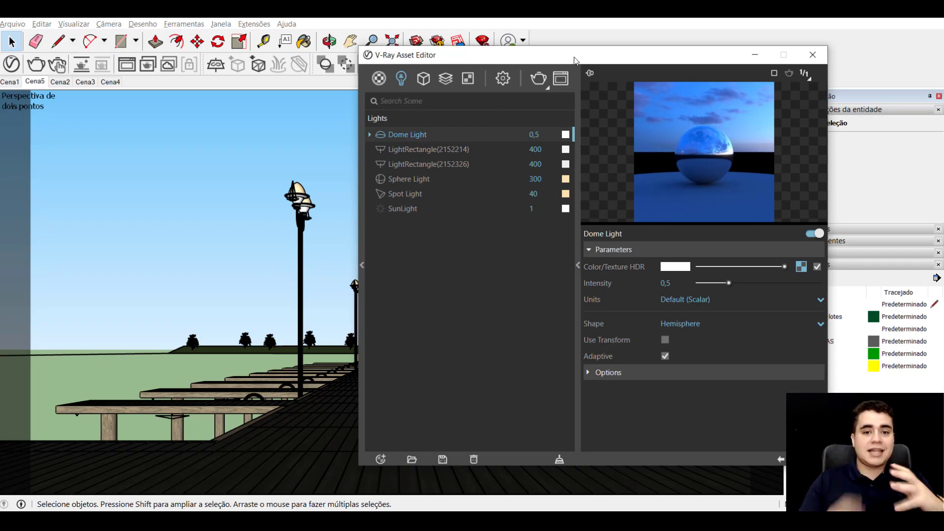
- Try the V-Ray Denoiser engine, then set the denoiser back to NVIDIA AI
click(501, 79)
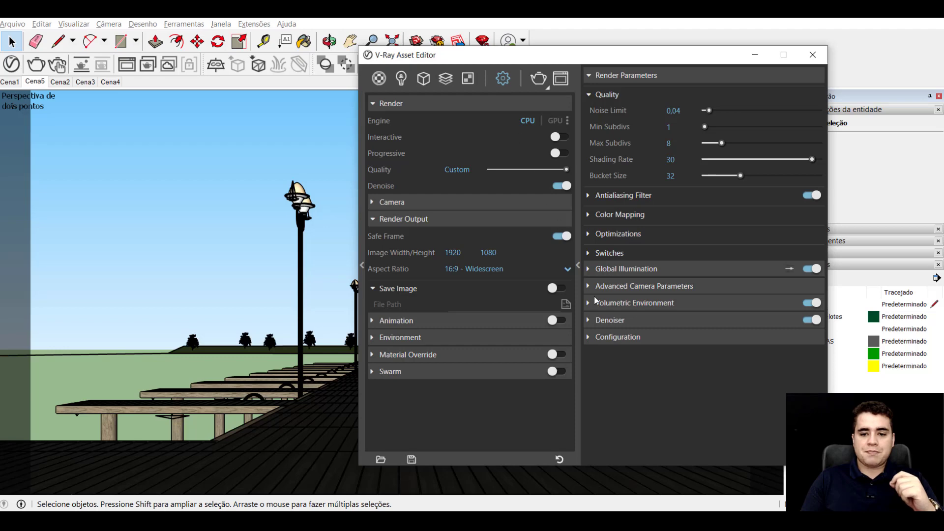
click(591, 320)
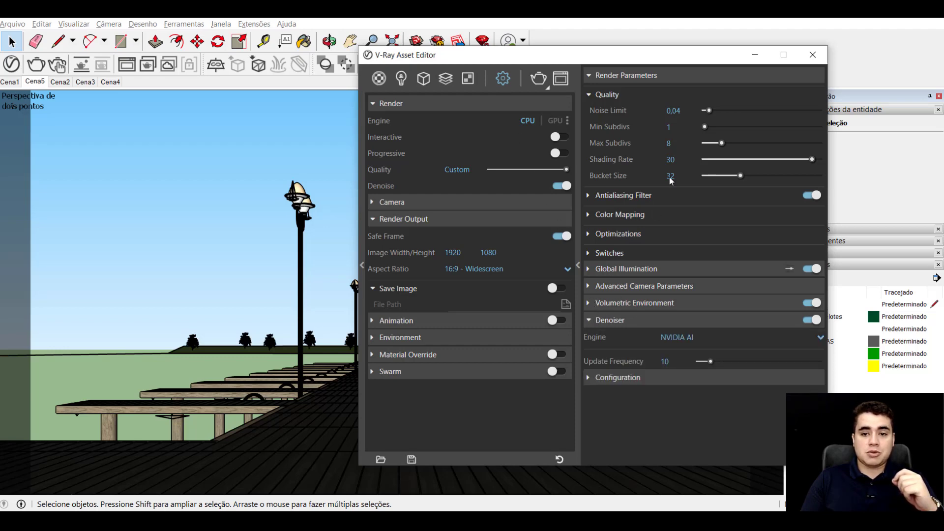
drag(684, 66, 648, 24)
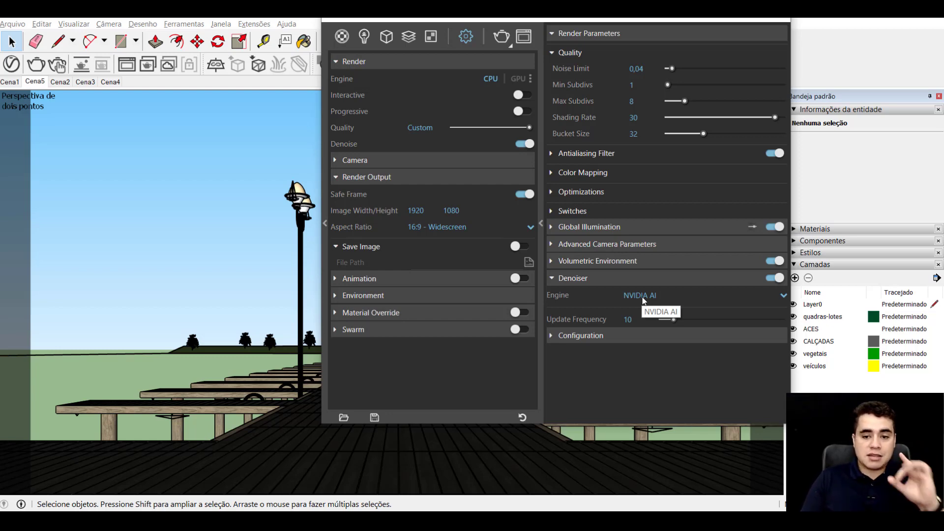
click(644, 298)
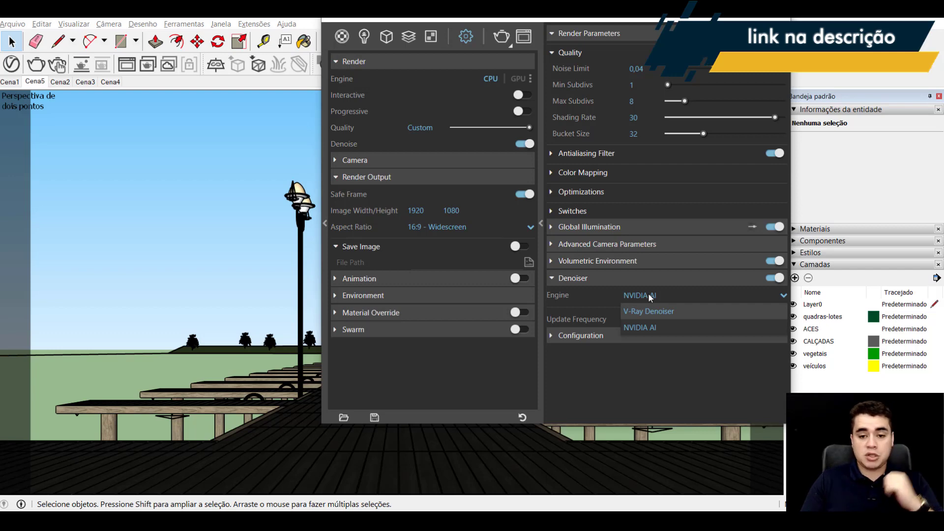
click(656, 327)
click(646, 294)
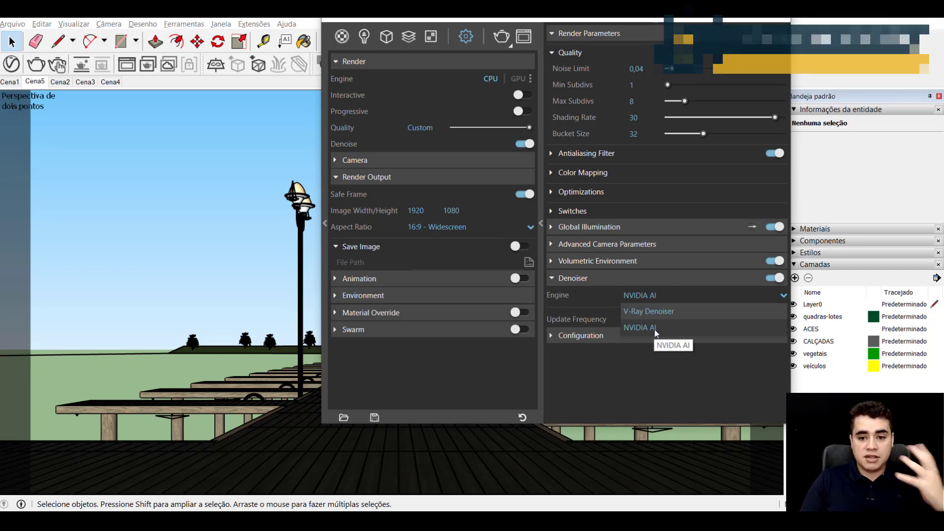
click(649, 311)
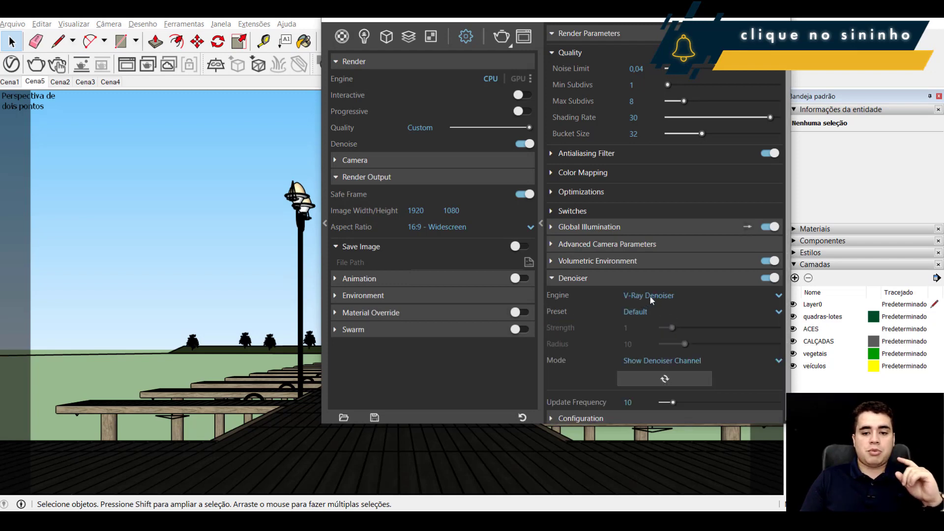
click(651, 295)
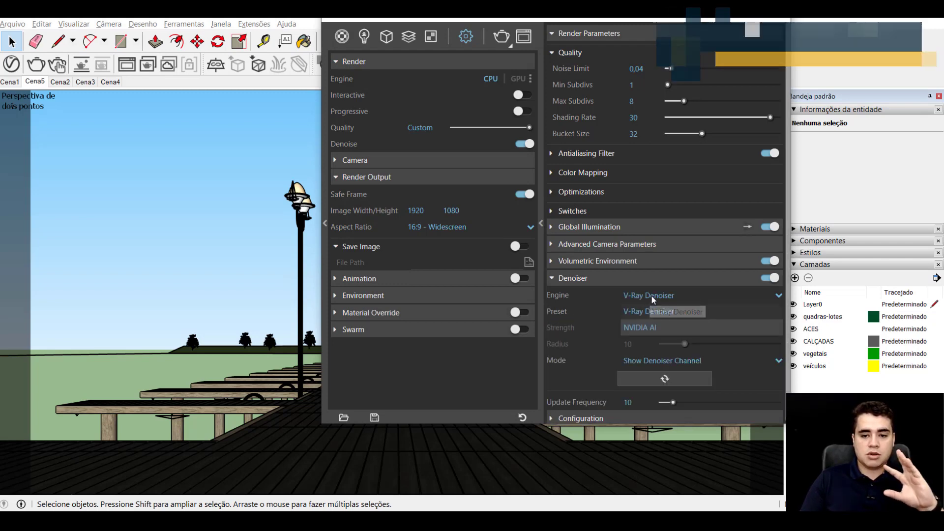
click(656, 329)
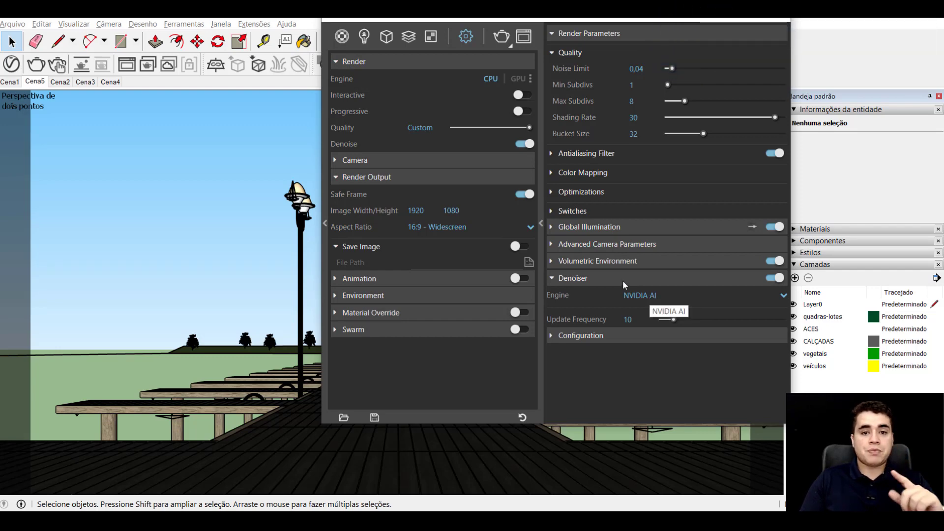
- Set the image width to 1000 and turn Interactive rendering on
double_click(416, 210)
text(1000)
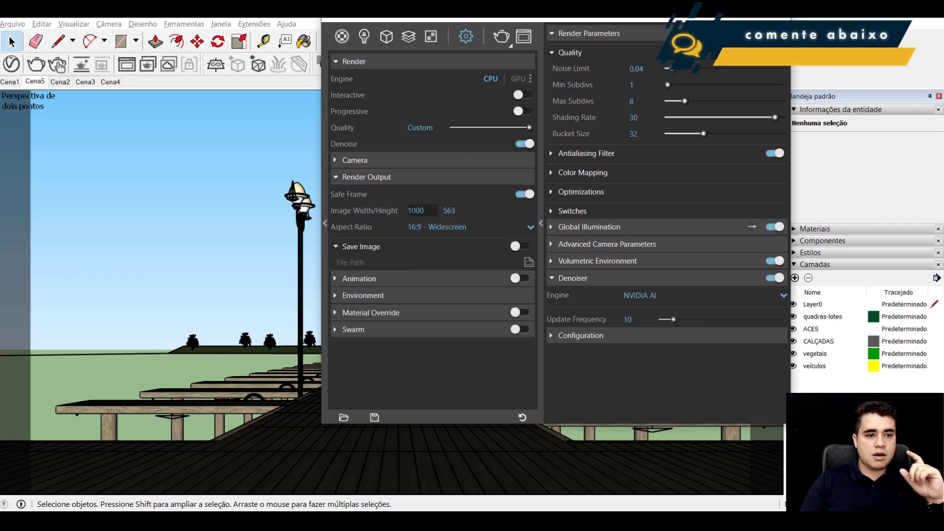
click(57, 64)
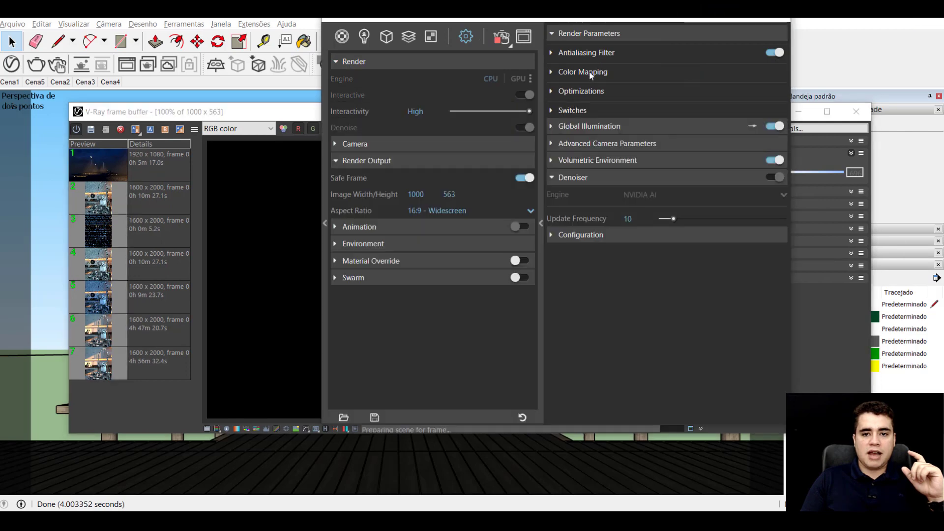
- Check Environment Fog, watch the pier render update while orbiting, then stop the interactive render
click(553, 160)
click(250, 229)
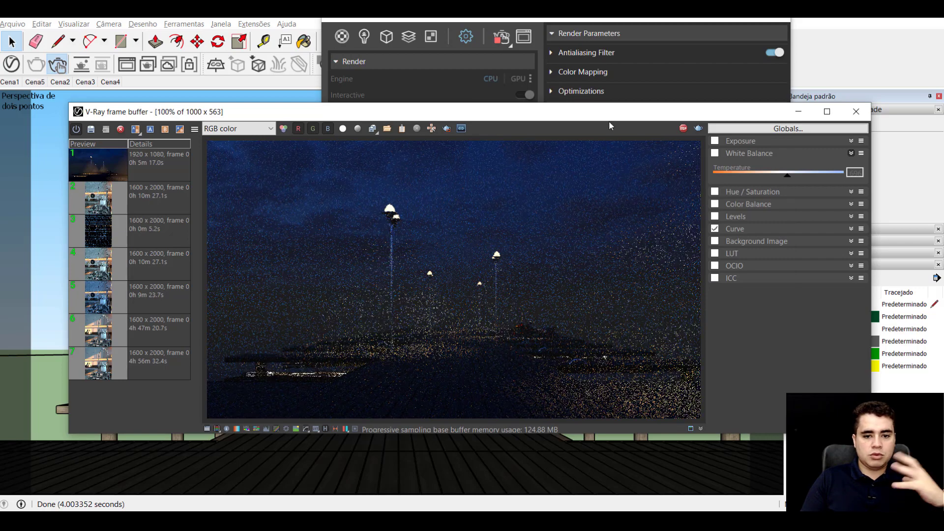
mouse_move(613, 117)
mouse_down()
mouse_move(687, 295)
mouse_move(576, 328)
mouse_up()
click(648, 261)
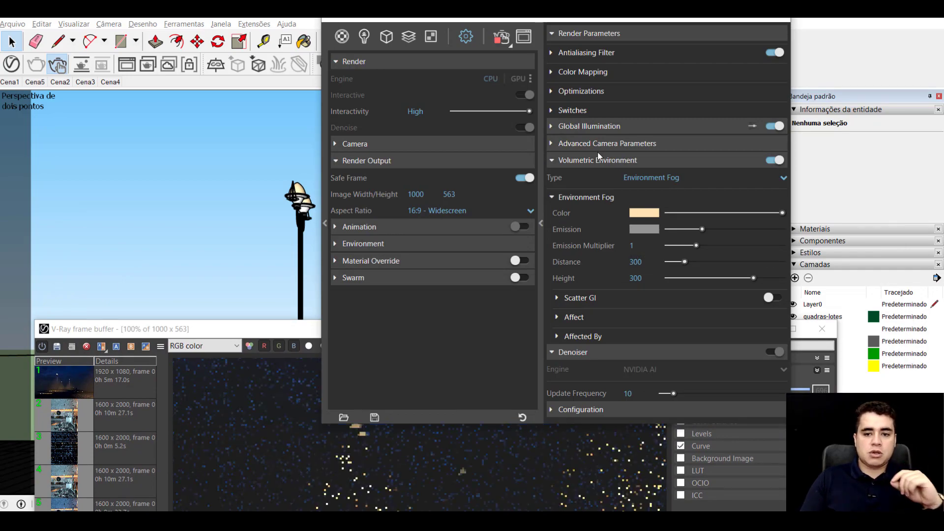
drag(234, 334, 248, 106)
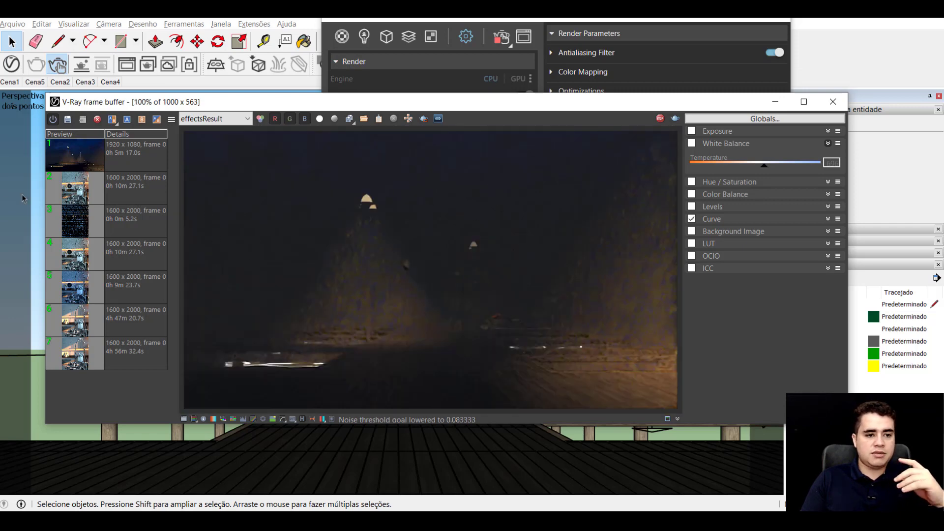
middle_drag(22, 198, 48, 203)
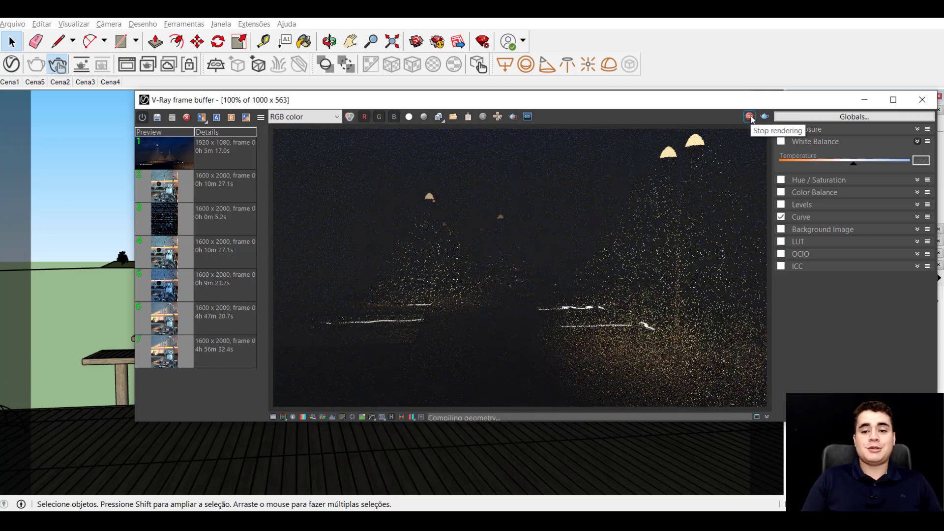
click(452, 506)
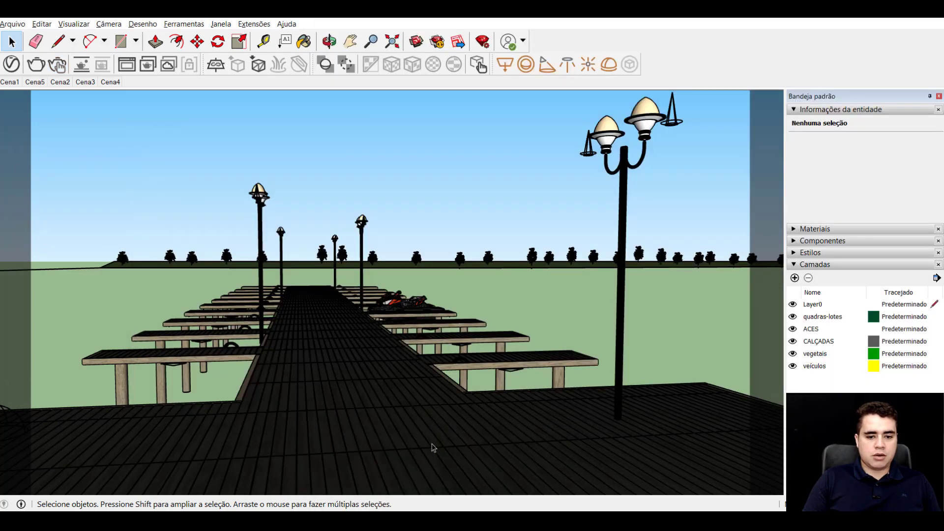
- Return to the kitchen model, close the asset editor, and orbit around the faucet
click(468, 475)
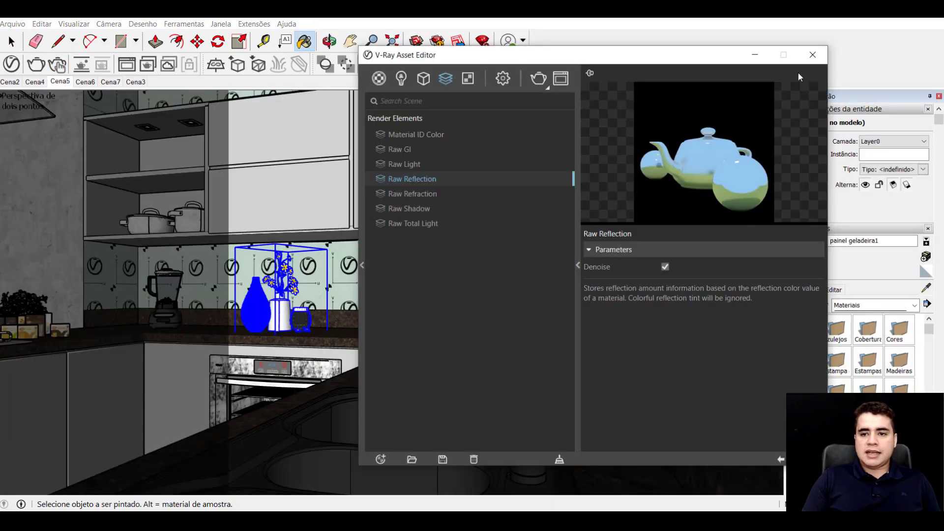
click(812, 54)
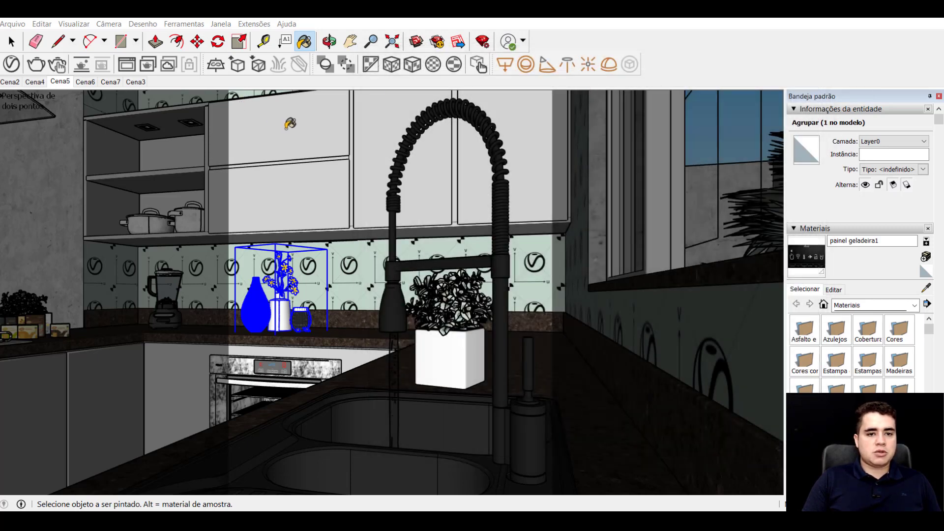
middle_drag(290, 123, 486, 106)
key(space)
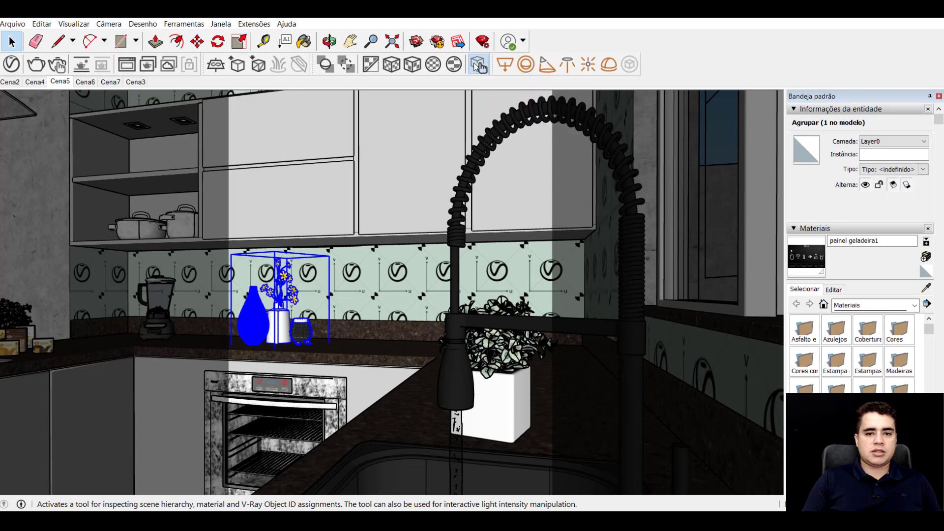
- Sample the upper cabinet face with the Scene Interactive Tool, then zoom and orbit to the backsplash
click(480, 66)
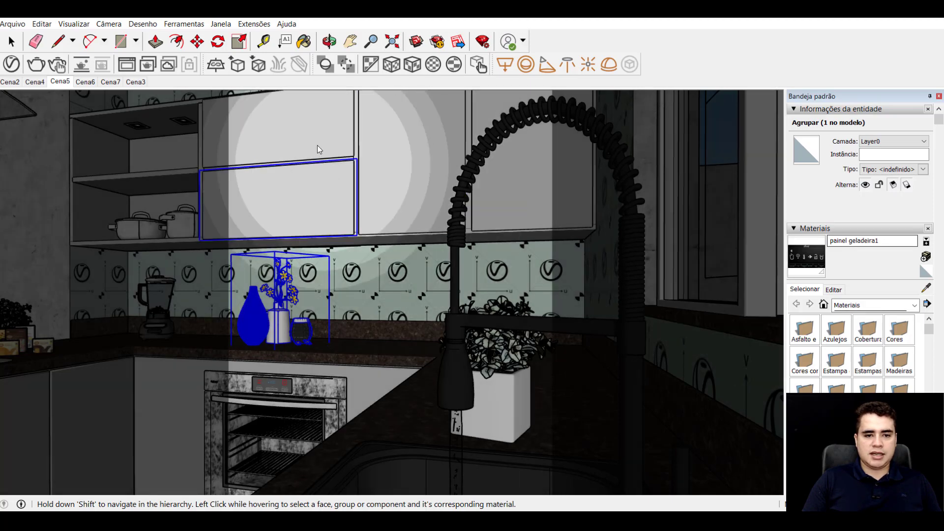
click(317, 145)
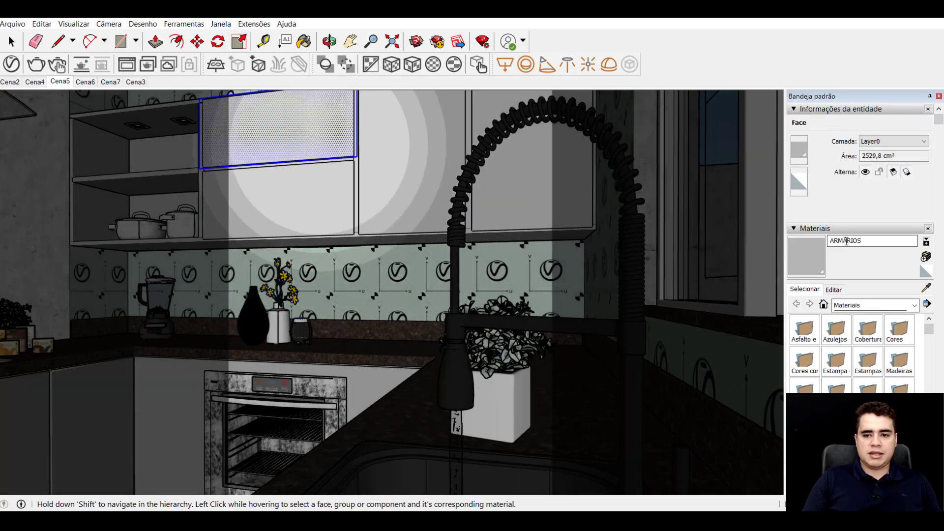
scroll(336, 259, up, 3)
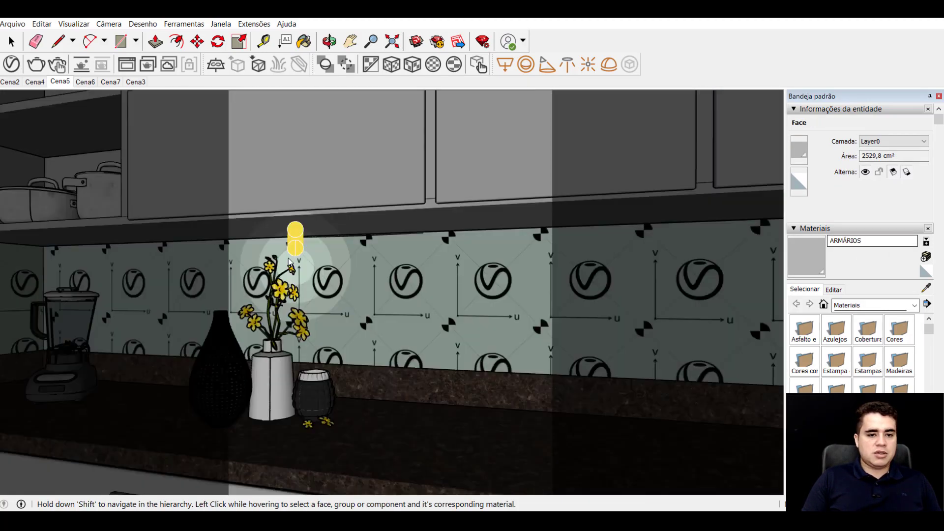
scroll(319, 260, up, 3)
scroll(300, 260, up, 2)
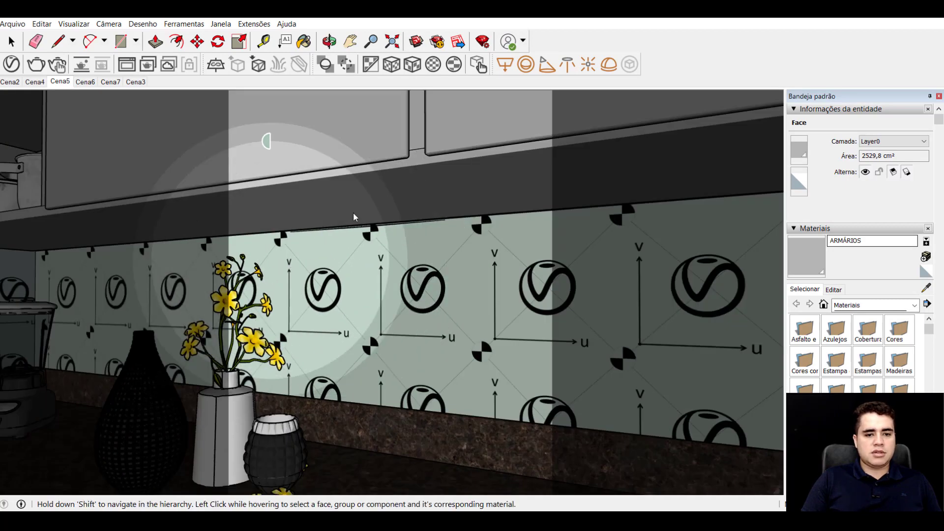
mouse_move(353, 212)
middle_down()
mouse_move(209, 213)
mouse_move(335, 241)
mouse_move(249, 253)
middle_up()
- Drag the FITA DE LED strip light's intensity from 3000 down to 2748, then close the editor
click(11, 64)
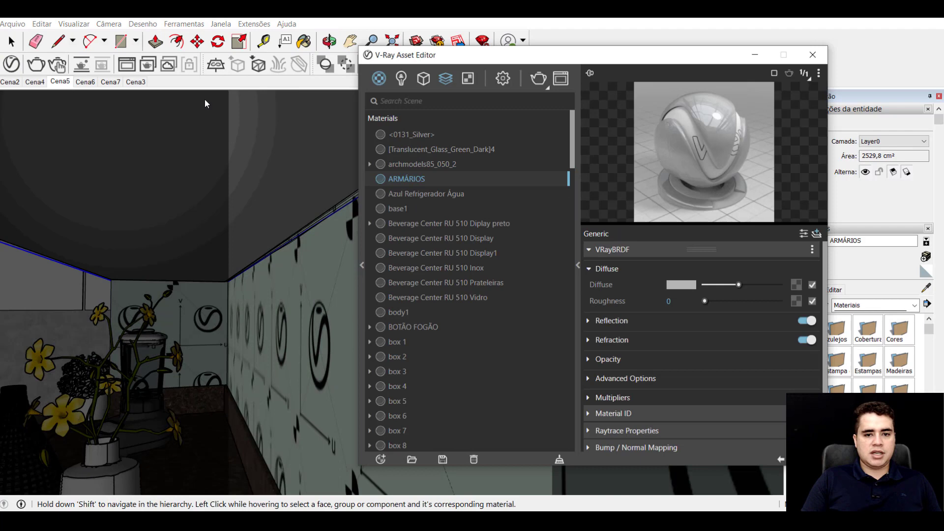
click(401, 78)
mouse_move(542, 57)
mouse_down()
mouse_move(634, 77)
mouse_move(746, 78)
mouse_up()
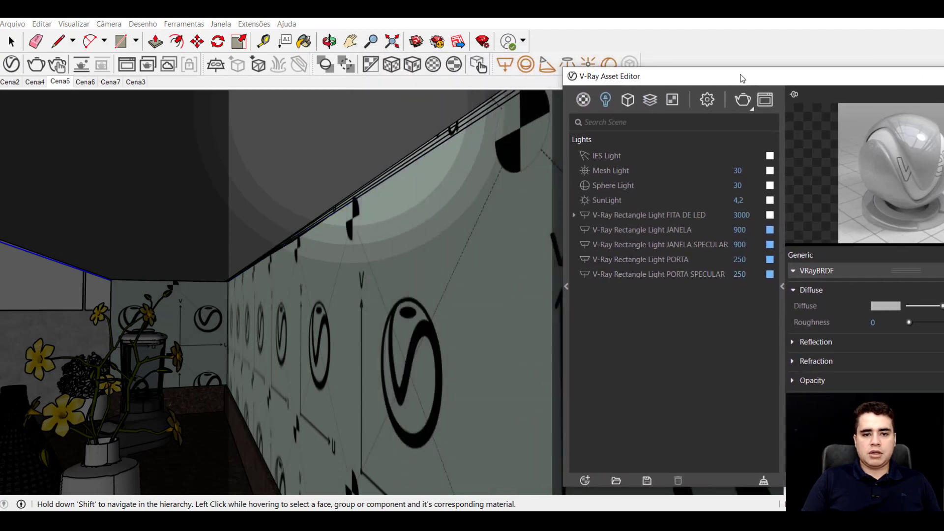
click(465, 120)
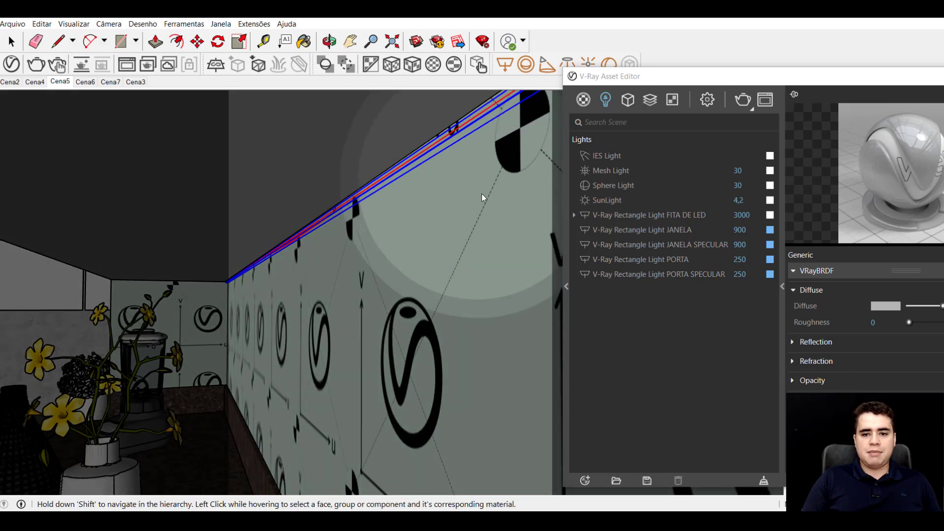
mouse_move(486, 123)
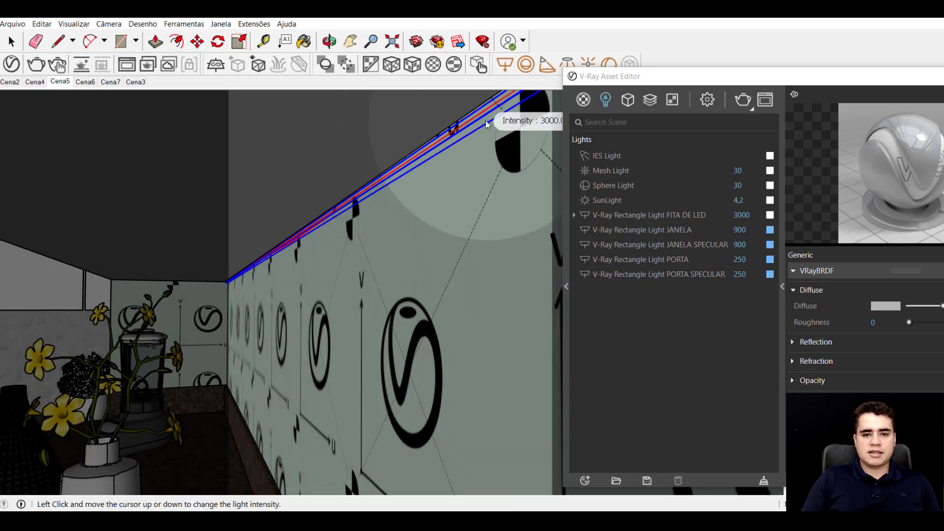
drag(473, 119, 458, 244)
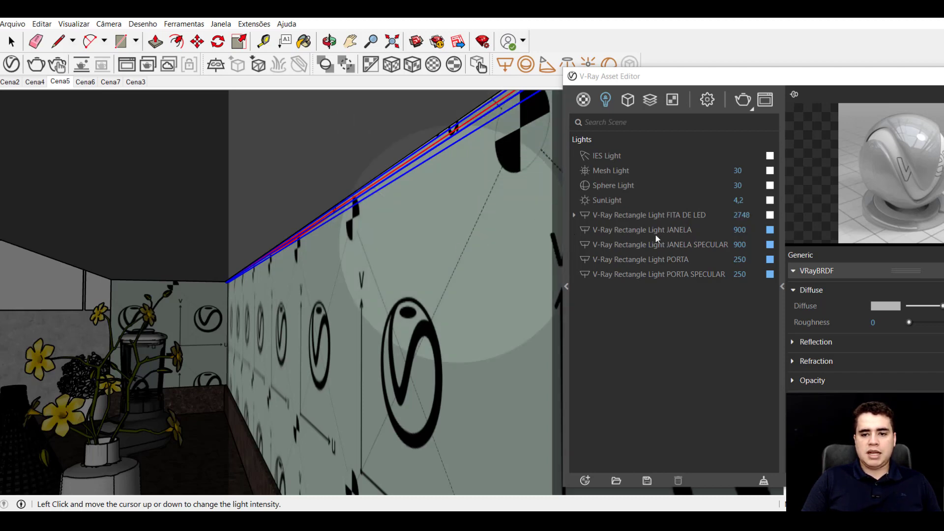
mouse_move(741, 215)
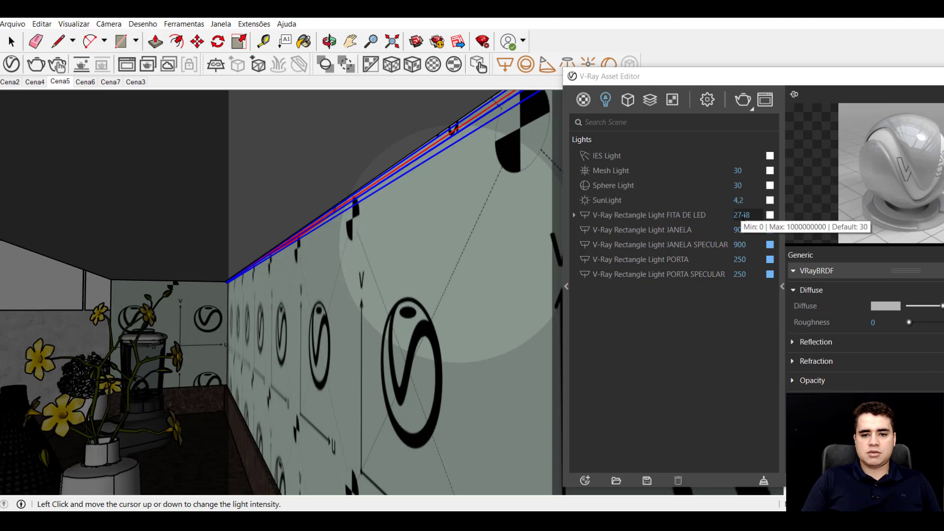
drag(614, 76, 241, 85)
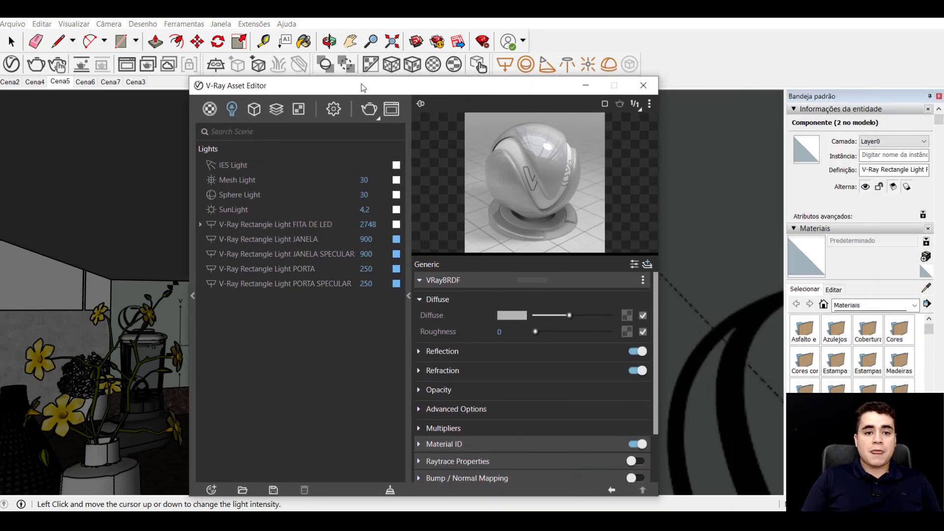
click(643, 85)
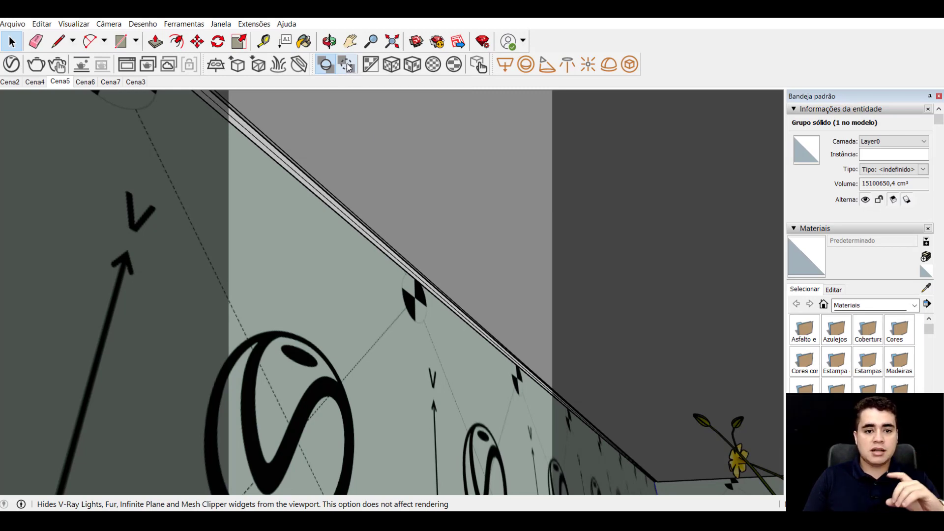
click(351, 66)
mouse_move(497, 329)
middle_down()
mouse_move(449, 316)
mouse_move(295, 342)
middle_up()
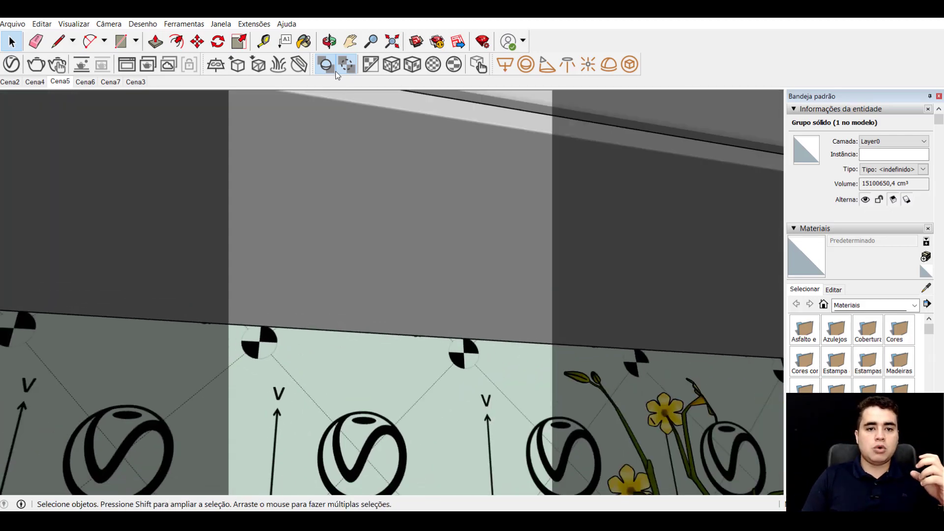
mouse_move(358, 243)
middle_down()
mouse_move(623, 229)
mouse_move(465, 106)
middle_up()
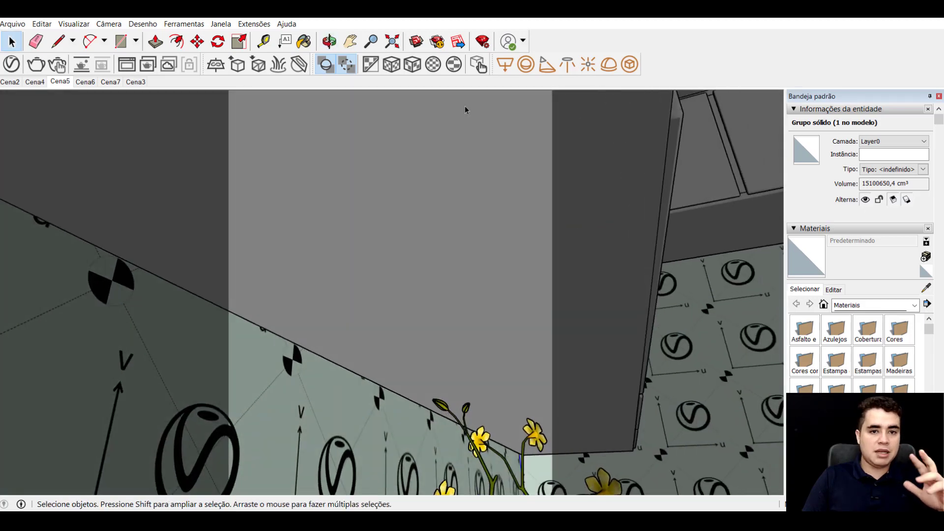
click(341, 67)
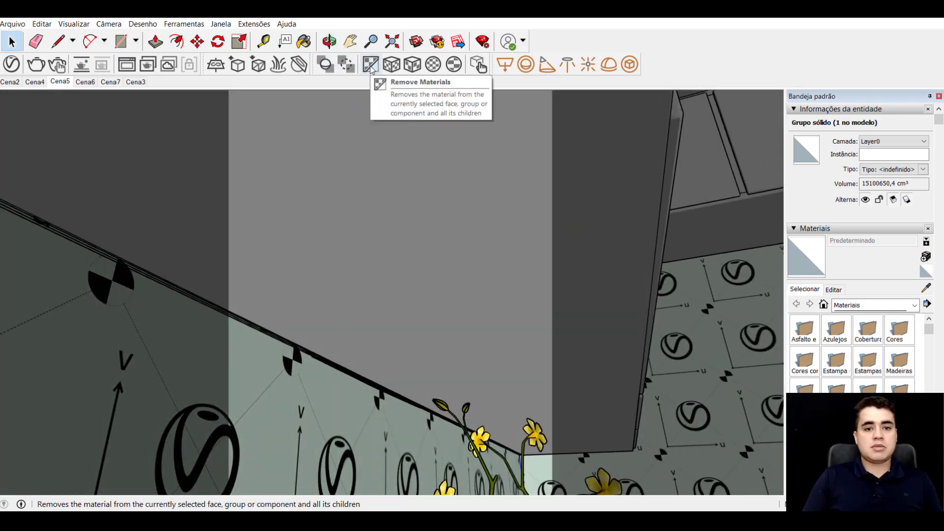
- Remove the dark granite material from the countertop's top surface inside its group
mouse_move(428, 231)
middle_down()
mouse_move(152, 284)
mouse_move(360, 462)
mouse_move(427, 290)
middle_up()
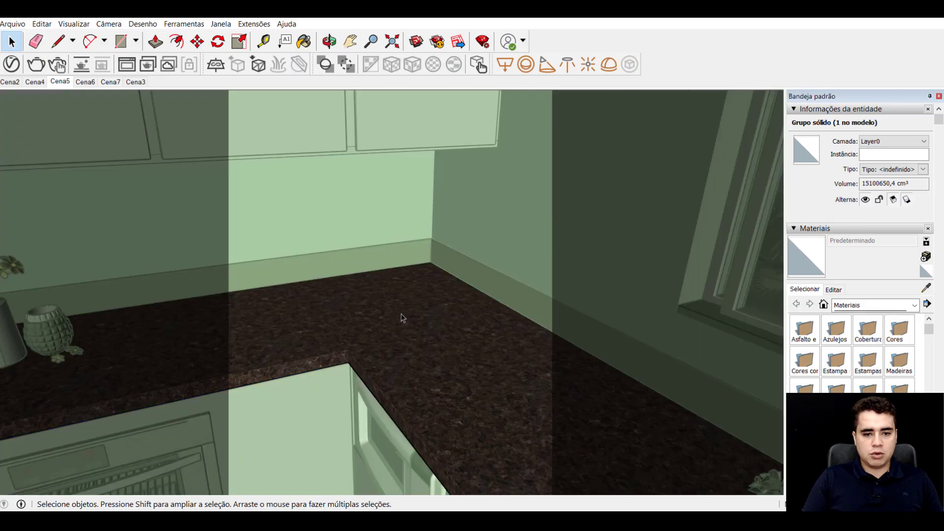
double_click(398, 317)
click(391, 314)
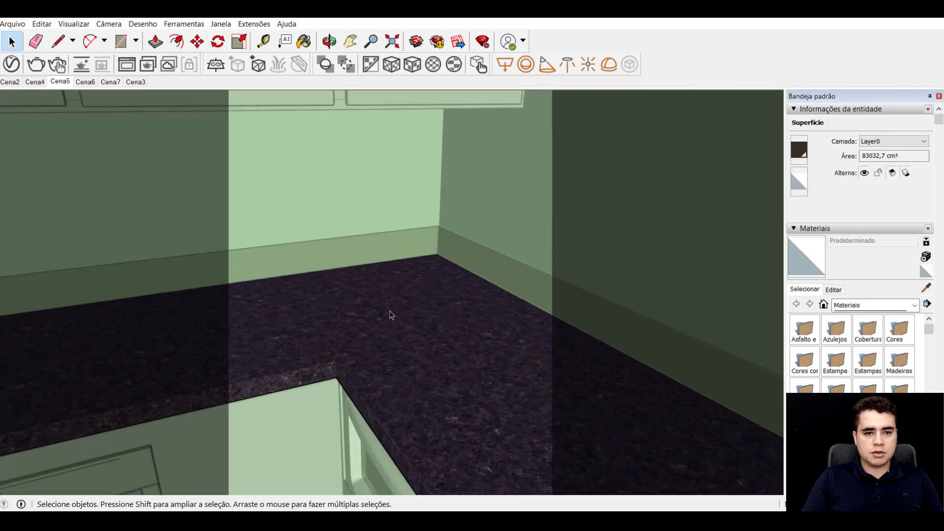
click(371, 64)
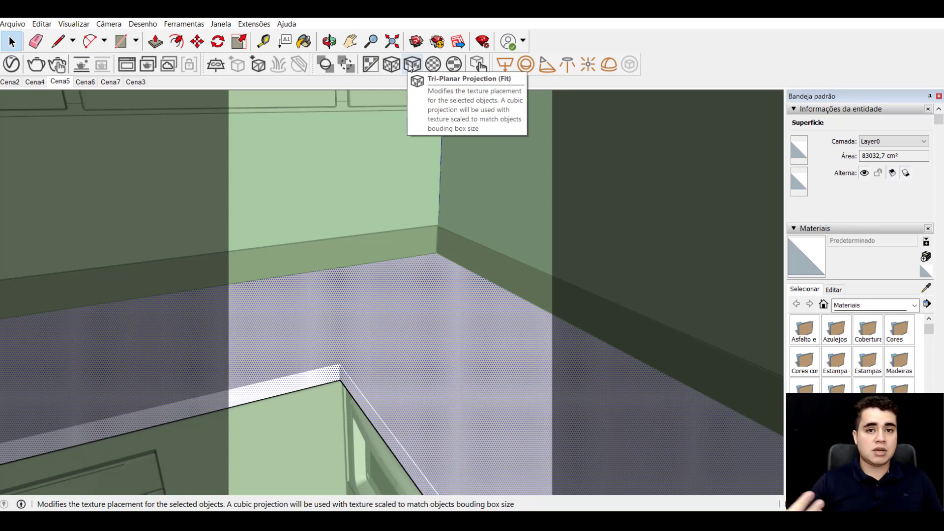
- Paint the countertop with Madeira encaixada from the Madeiras material category
click(862, 305)
click(845, 371)
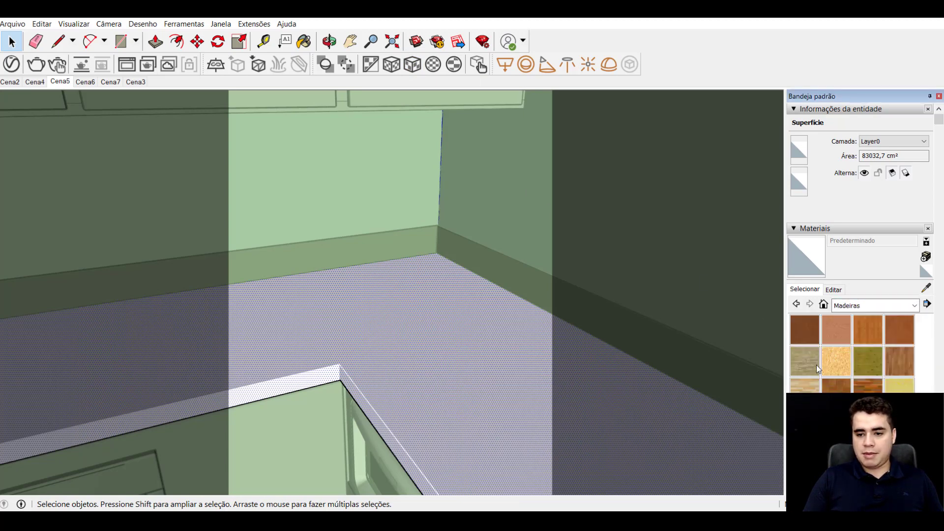
click(816, 366)
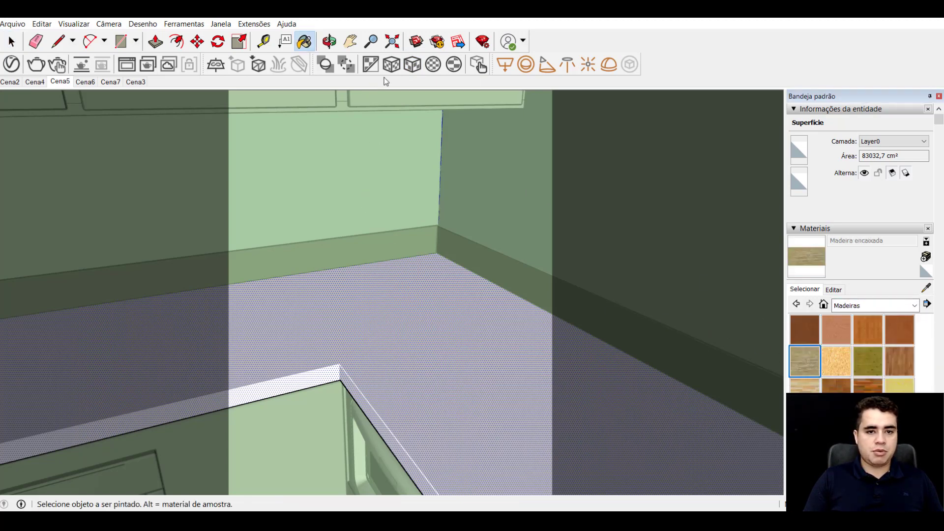
click(453, 301)
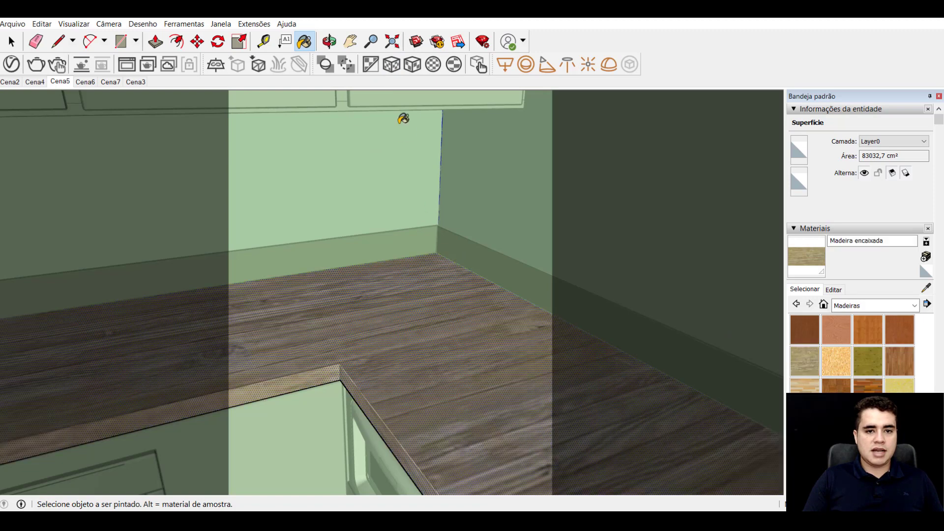
- Apply V-Ray cubic projection to the countertop texture, trying the fitted version before reverting
click(389, 69)
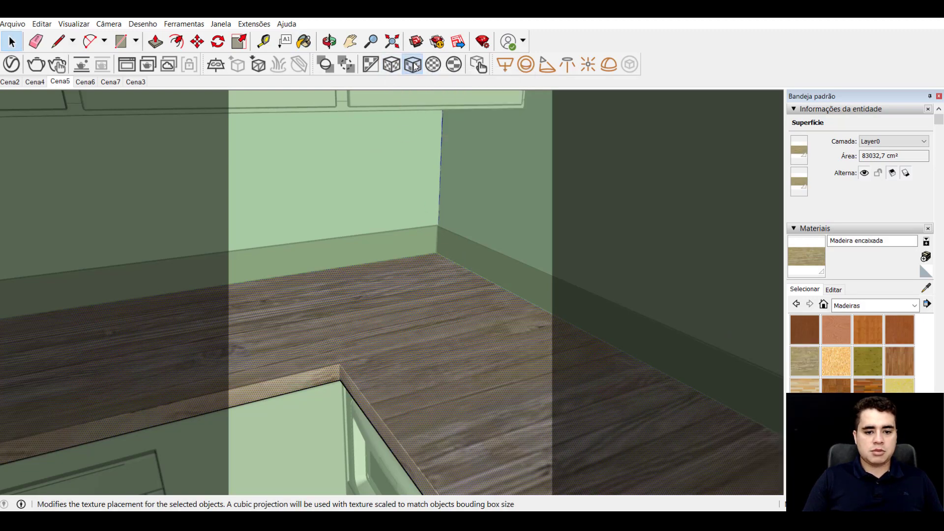
click(414, 66)
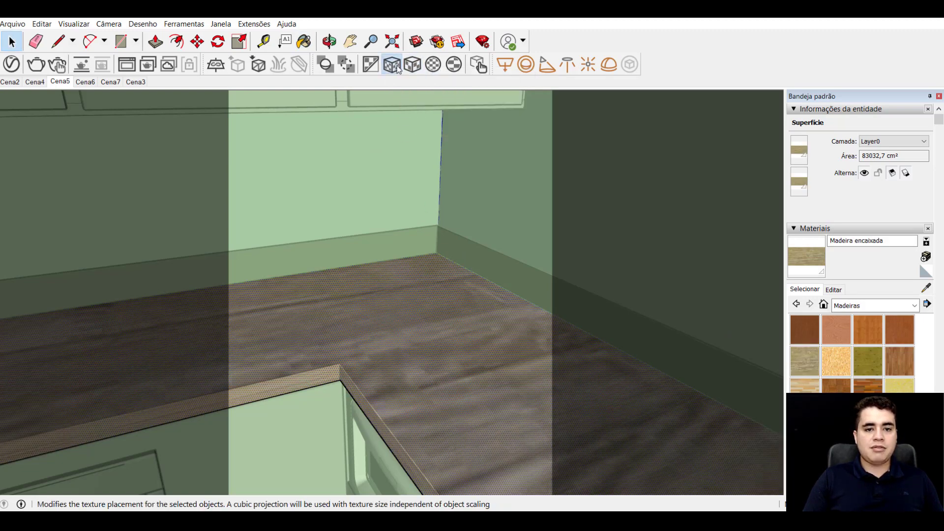
click(392, 64)
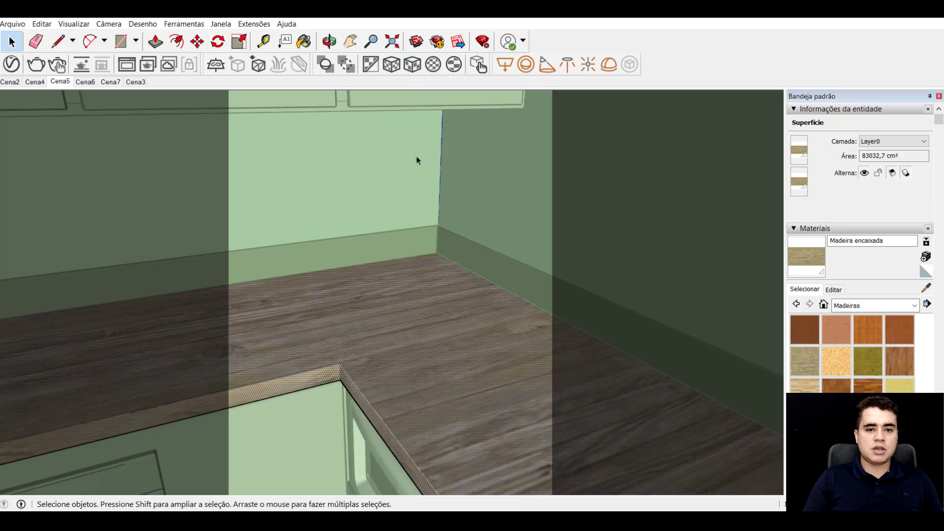
scroll(410, 221, down, 2)
scroll(416, 265, down, 3)
- Zoom in on the pot on the upper shelf and select its body mesh
scroll(423, 283, down, 2)
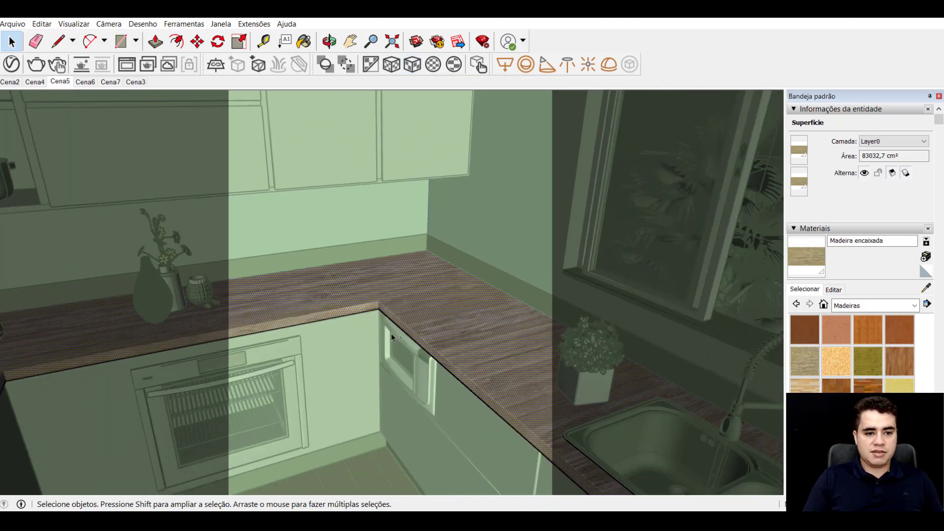
middle_drag(391, 333, 455, 294)
middle_drag(379, 289, 343, 269)
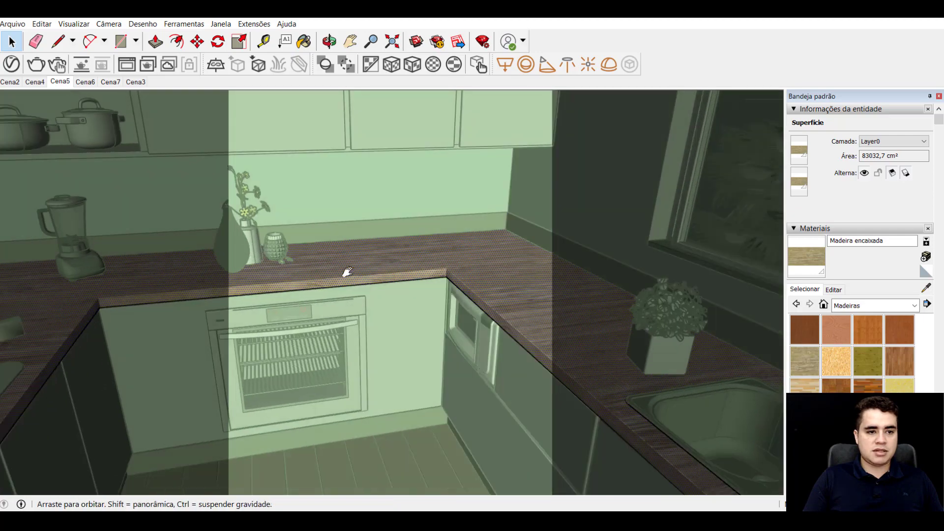
scroll(341, 226, up, 3)
scroll(452, 211, up, 2)
scroll(487, 139, up, 2)
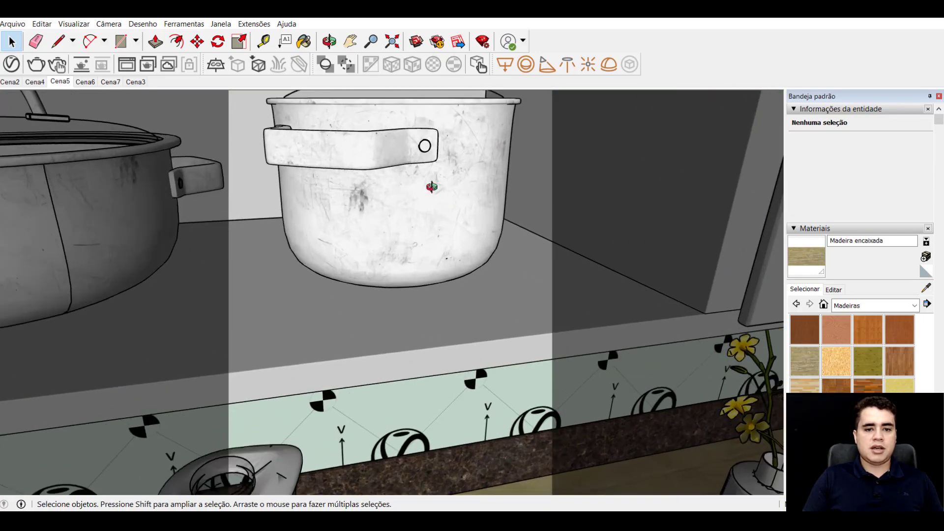
mouse_move(487, 142)
middle_down()
mouse_move(417, 248)
mouse_move(461, 217)
middle_up()
scroll(417, 248, up, 2)
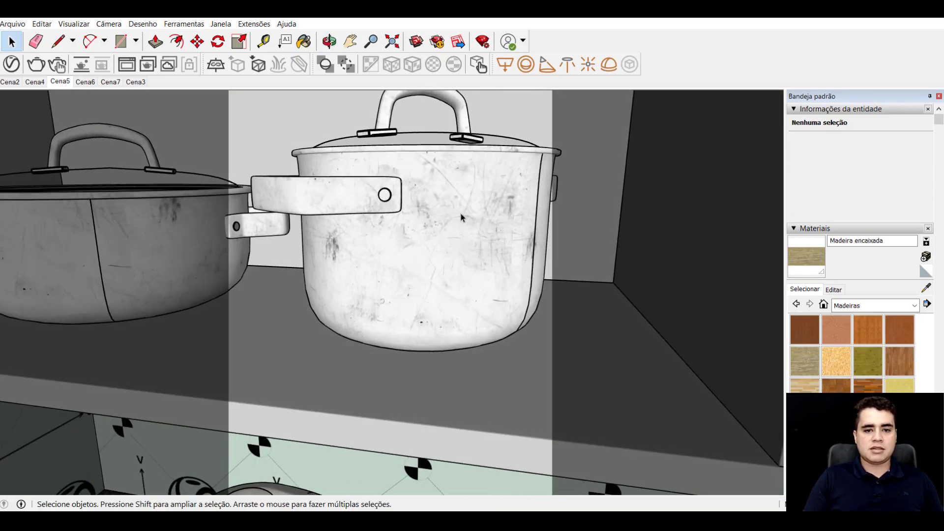
double_click(465, 262)
triple_click(465, 262)
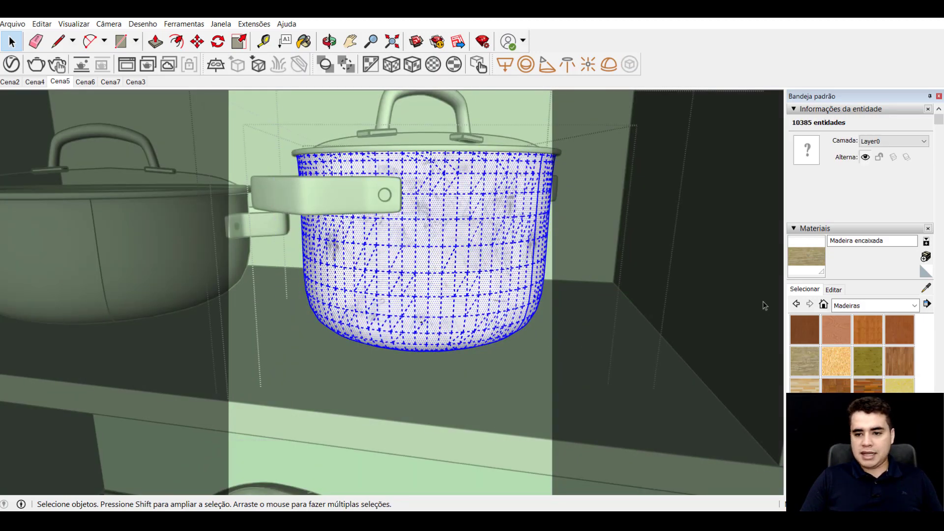
- Paint the pot body with Piso de madeira escuro and enlarge the texture scale
click(867, 386)
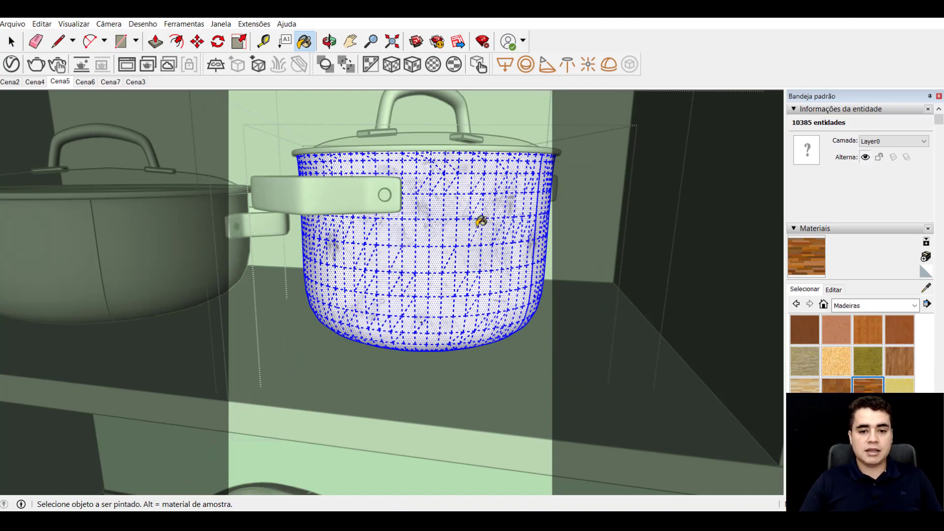
click(475, 202)
scroll(470, 212, up, 3)
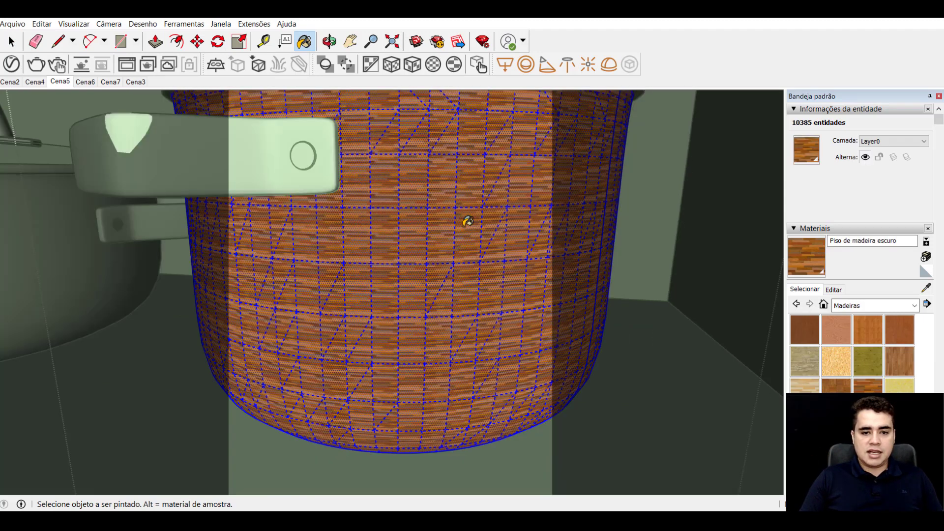
scroll(468, 221, up, 1)
click(833, 289)
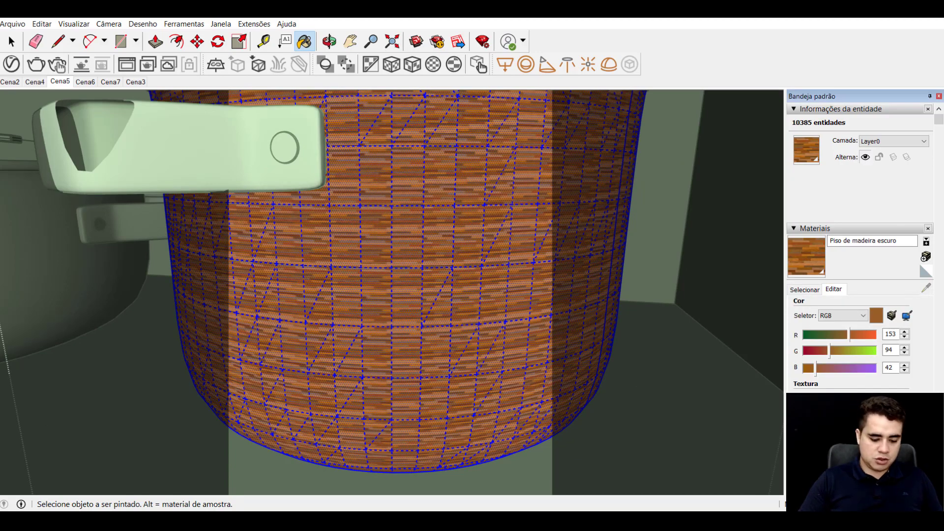
key(Return)
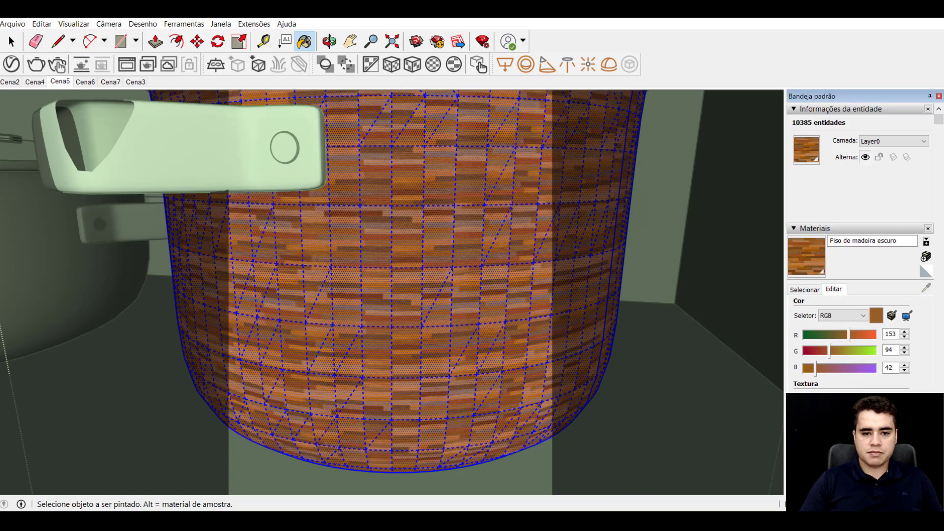
- Reselect all the geometry inside the pot group from a new angle
middle_drag(527, 343, 421, 316)
scroll(436, 269, down, 3)
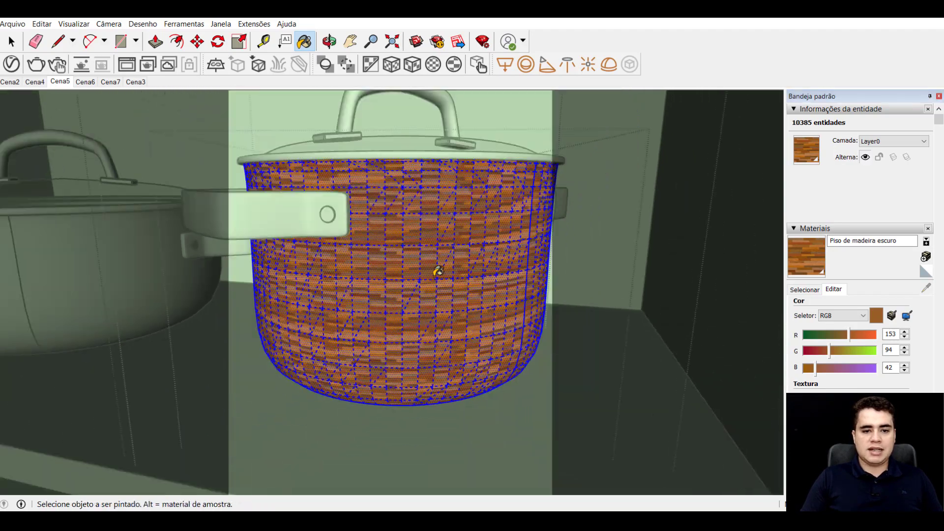
key(space)
middle_drag(444, 248, 429, 222)
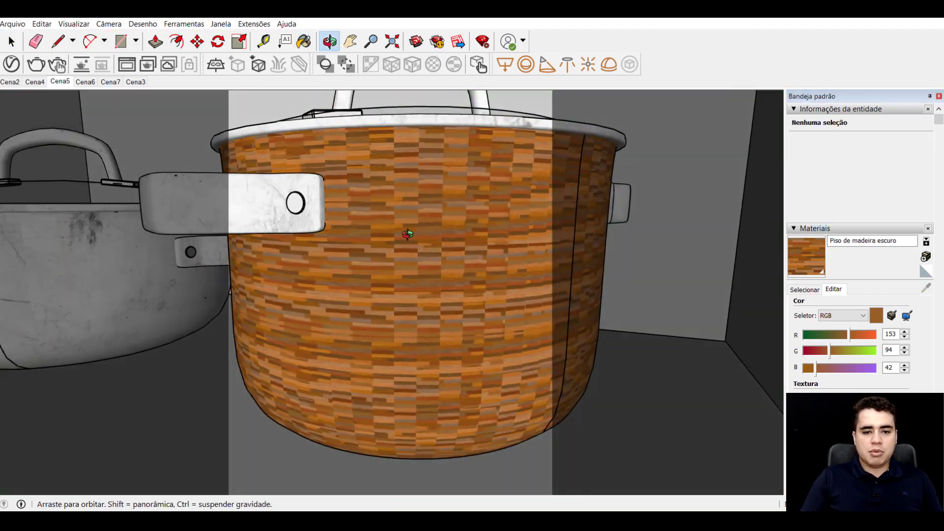
double_click(432, 225)
triple_click(432, 225)
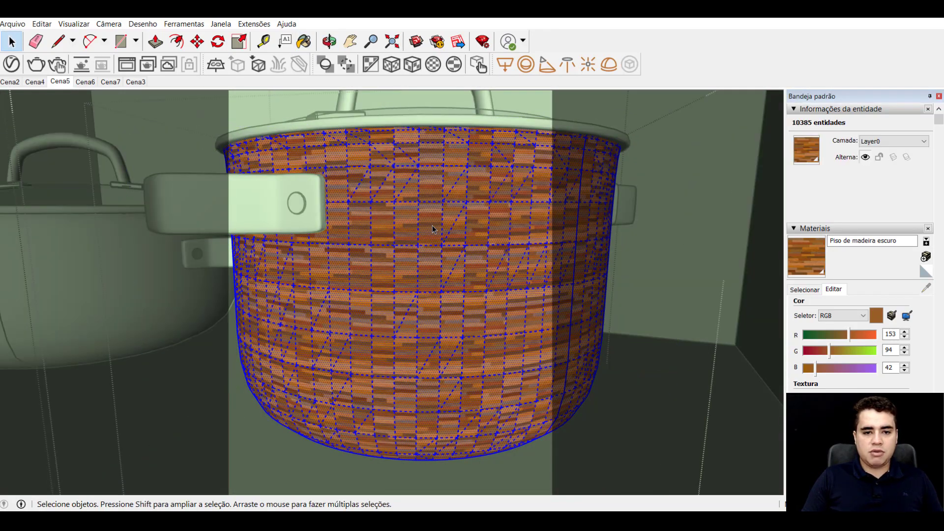
- Apply V-Ray spherical projection to the pot at world scale, then fitted to the pot
click(431, 69)
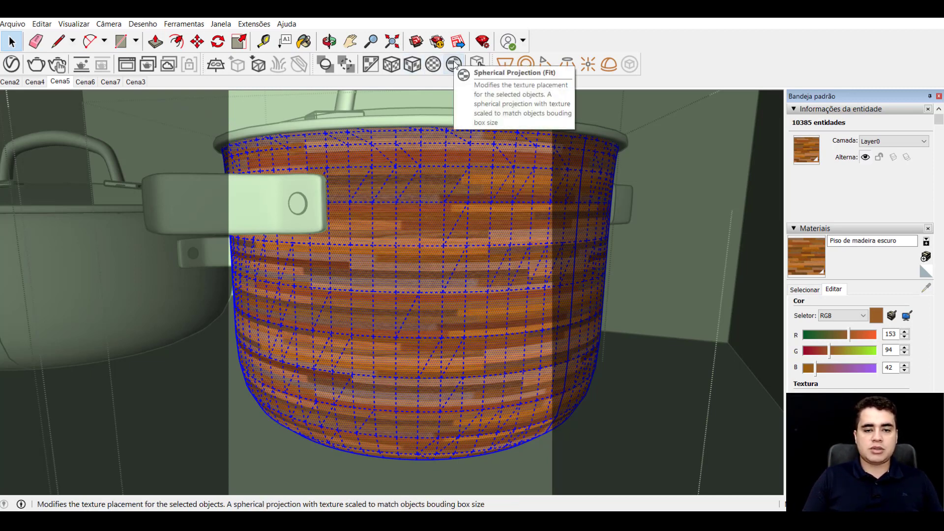
click(454, 64)
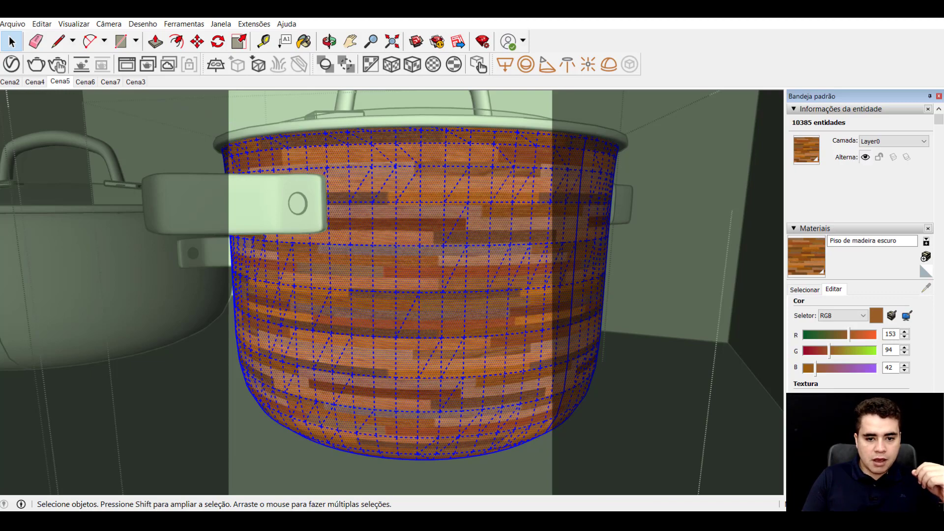
- Deselect and zoom out to inspect the wood-wrapped pot alongside the other pot on the shelves
mouse_move(451, 123)
middle_down()
mouse_move(432, 414)
mouse_move(539, 350)
mouse_move(626, 354)
mouse_move(446, 235)
mouse_move(449, 147)
middle_up()
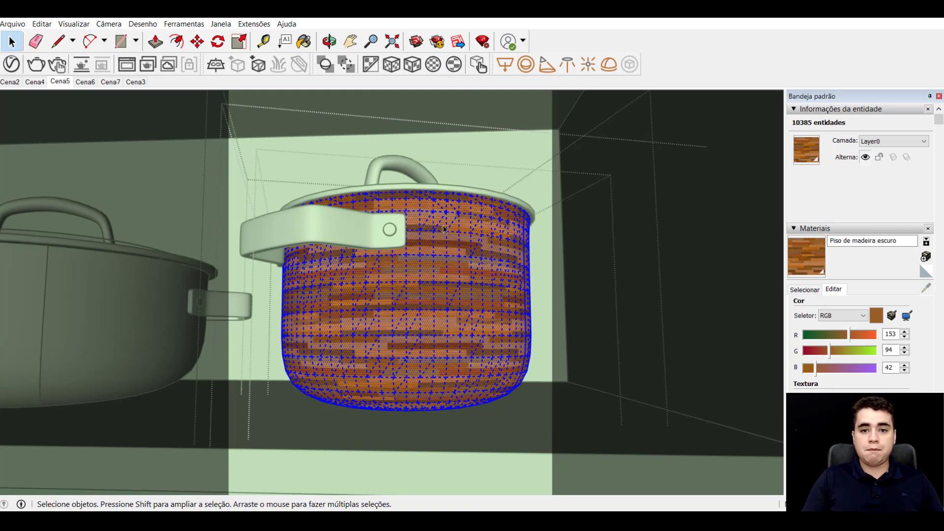
click(497, 117)
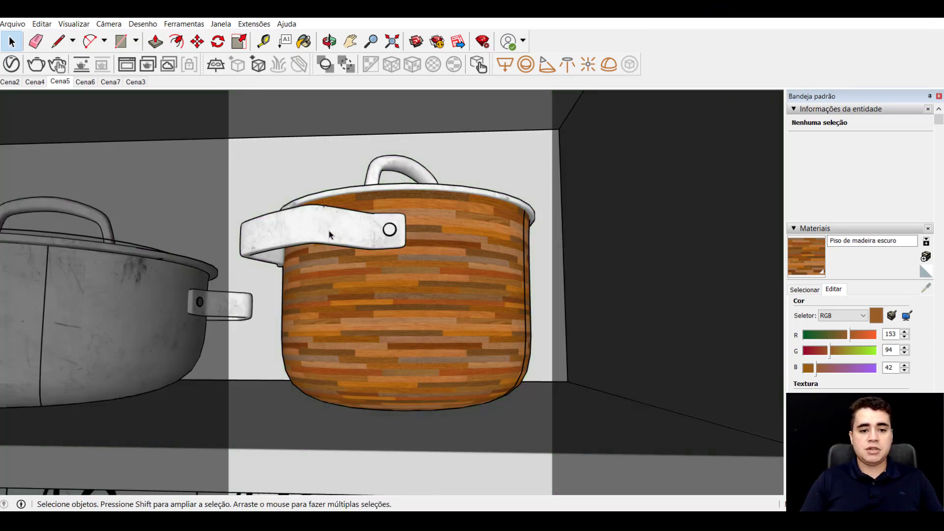
scroll(326, 264, down, 3)
mouse_move(384, 255)
middle_down()
mouse_move(292, 273)
mouse_move(432, 257)
middle_up()
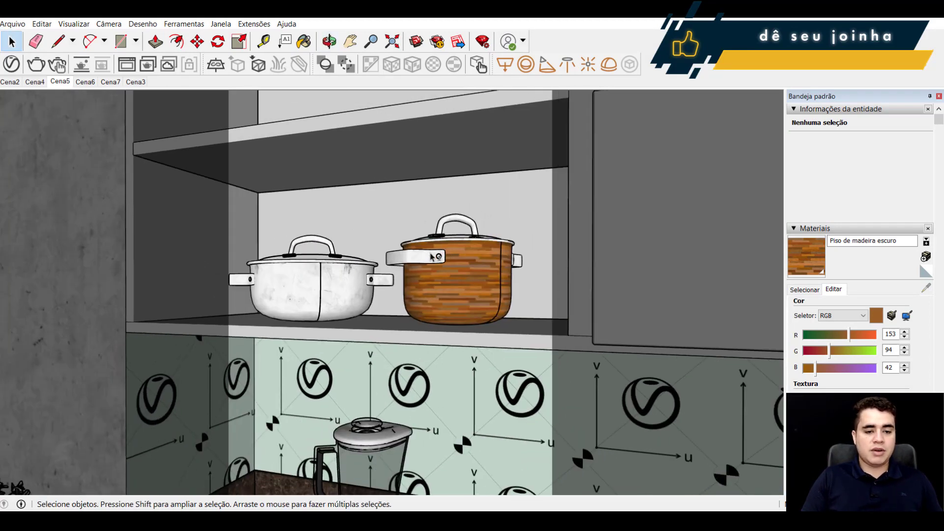
scroll(364, 249, down, 3)
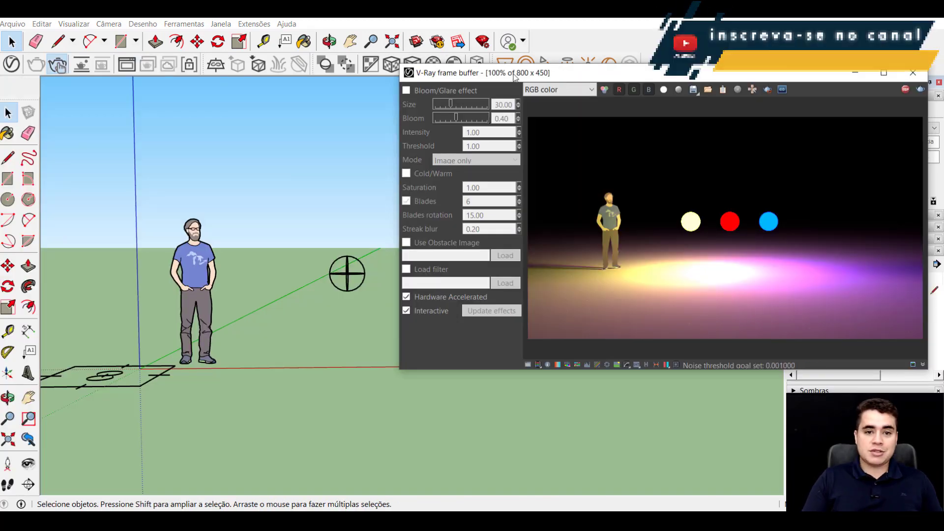
- Move the white sphere light further left
mouse_move(471, 76)
mouse_down()
mouse_move(454, 350)
mouse_move(436, 331)
mouse_up()
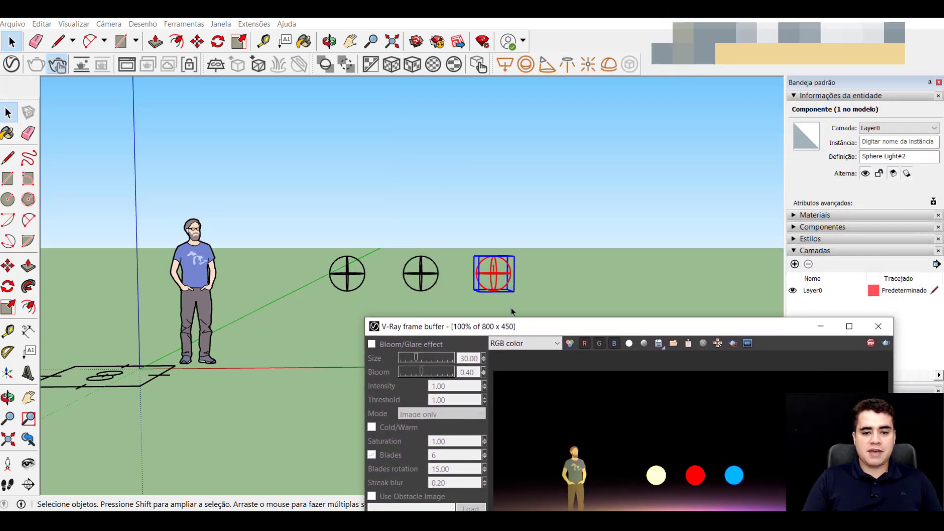
mouse_move(547, 326)
mouse_down()
mouse_move(554, 64)
mouse_move(616, 75)
mouse_up()
click(345, 265)
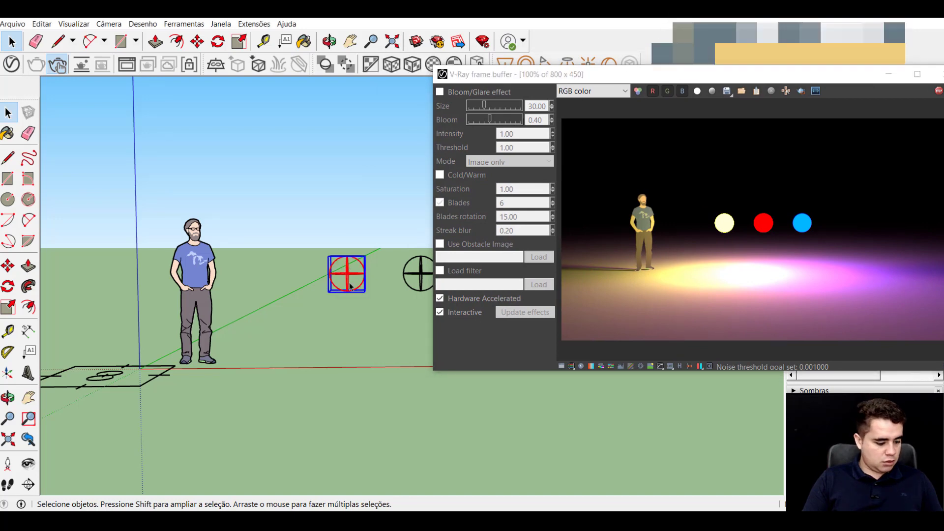
key(m)
click(373, 367)
click(306, 363)
key(space)
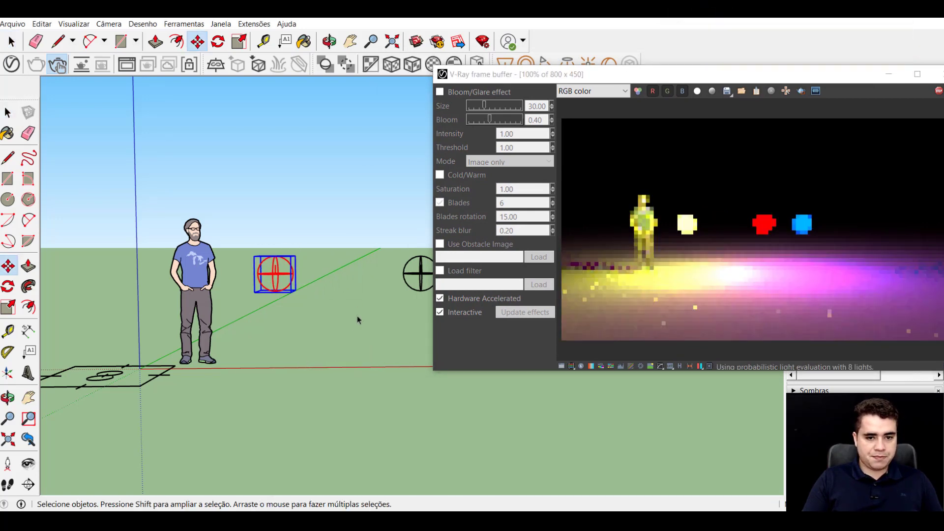
- Move the red sphere light left while the interactive render updates
click(422, 279)
key(m)
click(388, 358)
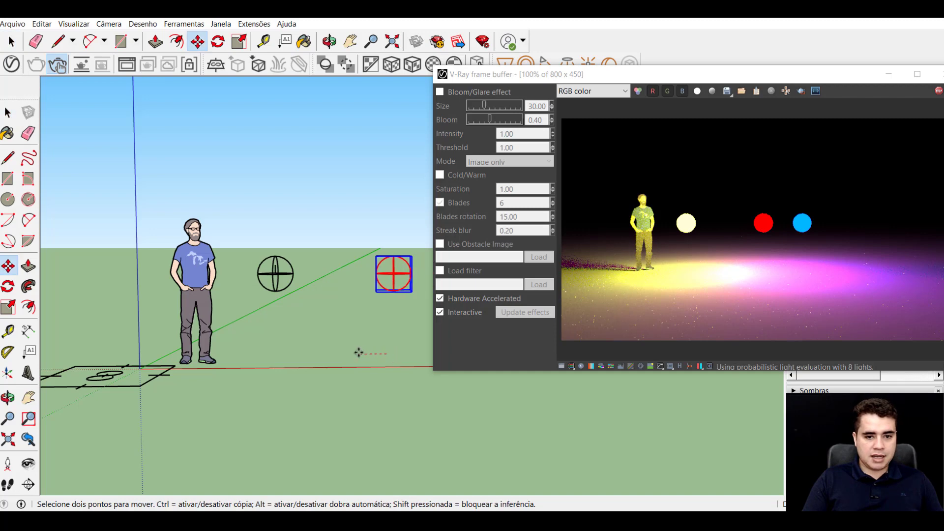
key(space)
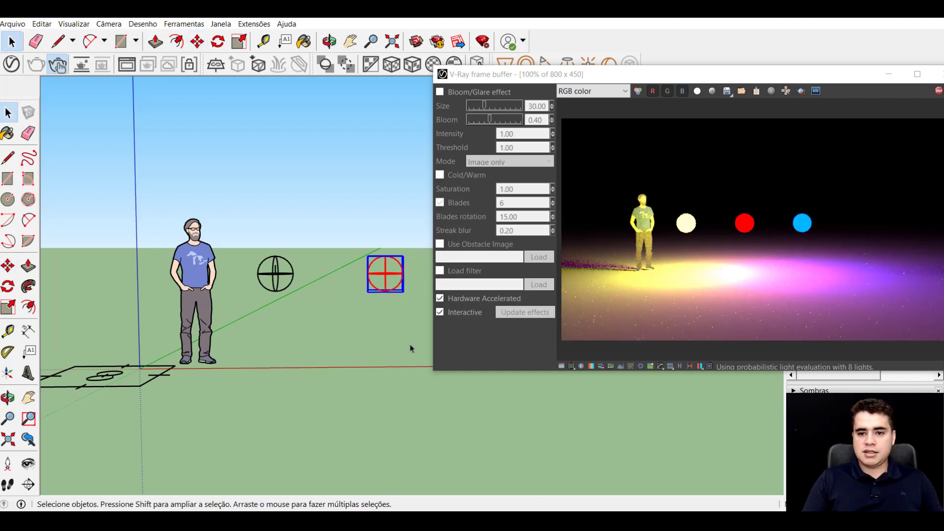
- Enable Bloom/Glare with Cold/Warm on and 7 blades, then close the frame buffer
click(441, 93)
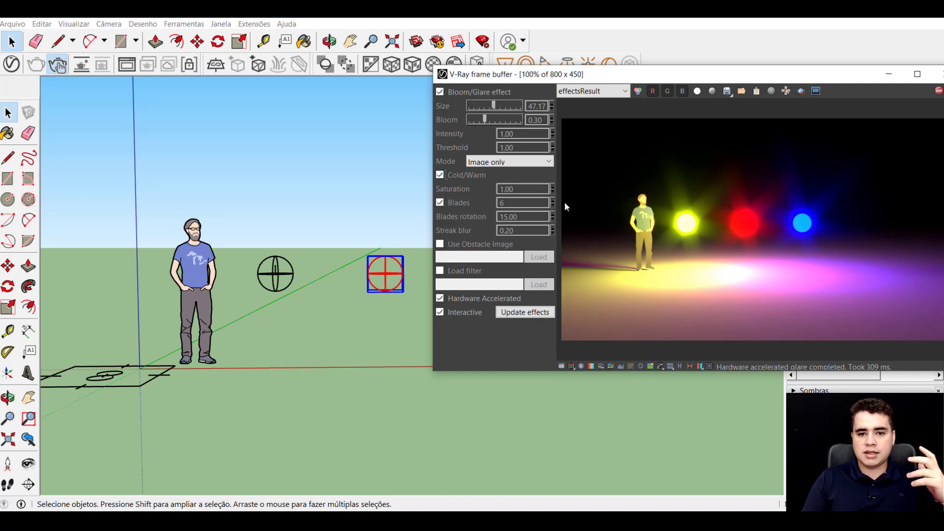
click(440, 175)
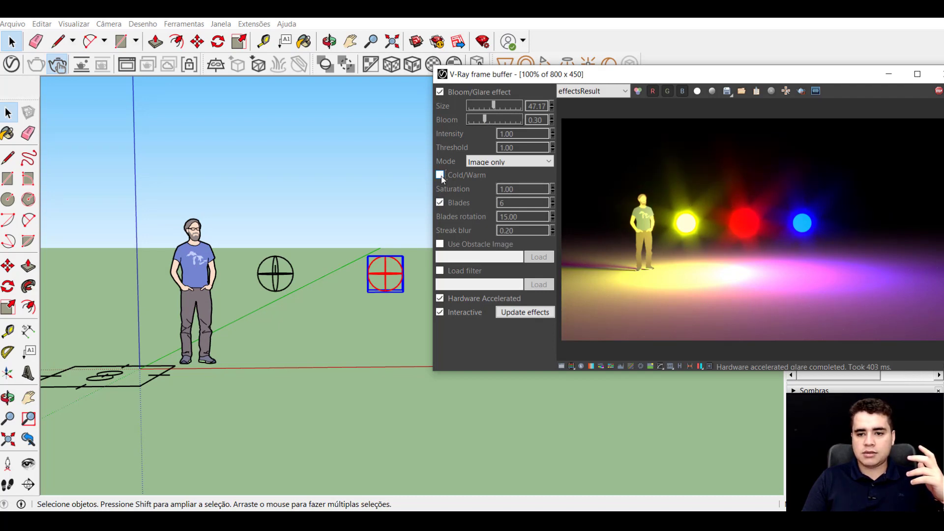
click(440, 175)
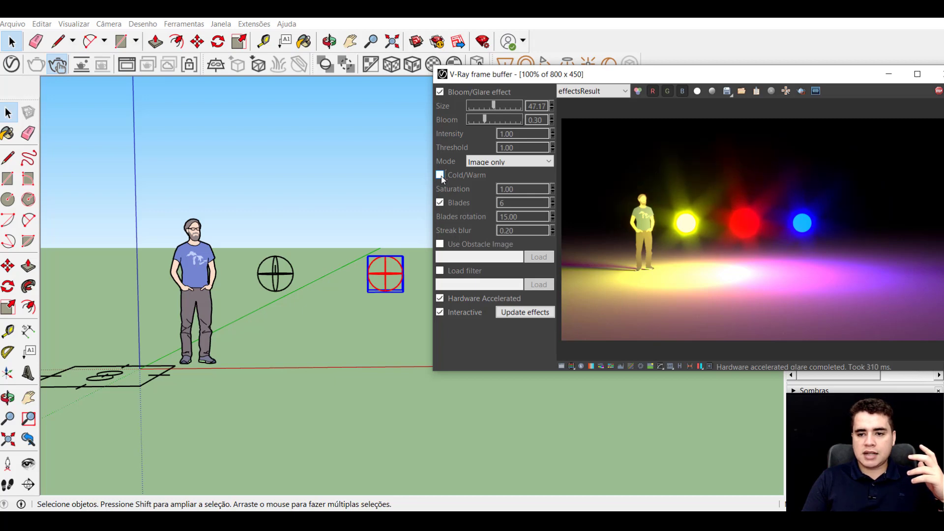
click(440, 175)
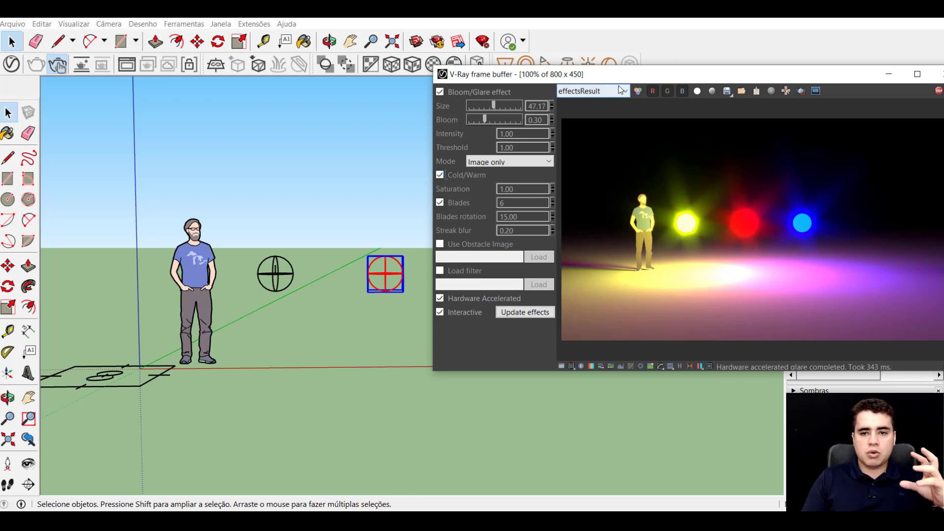
drag(620, 75, 417, 79)
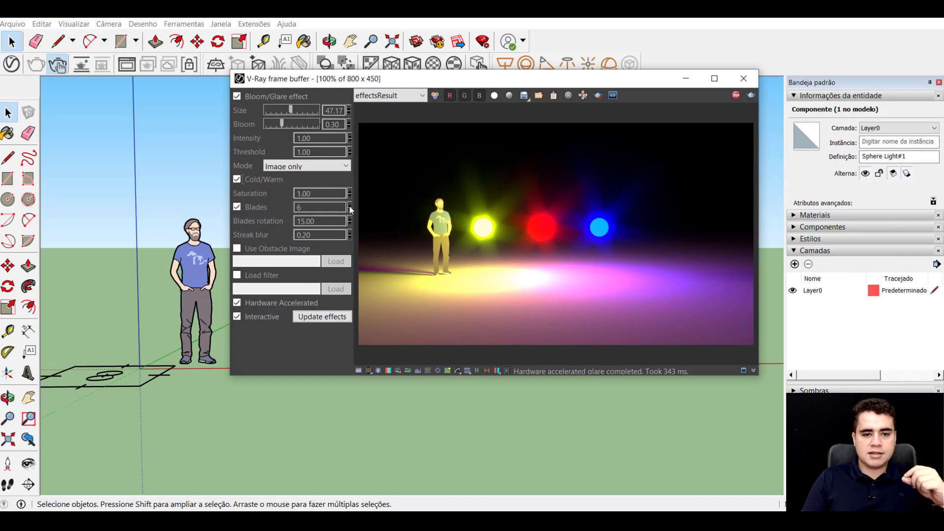
click(349, 204)
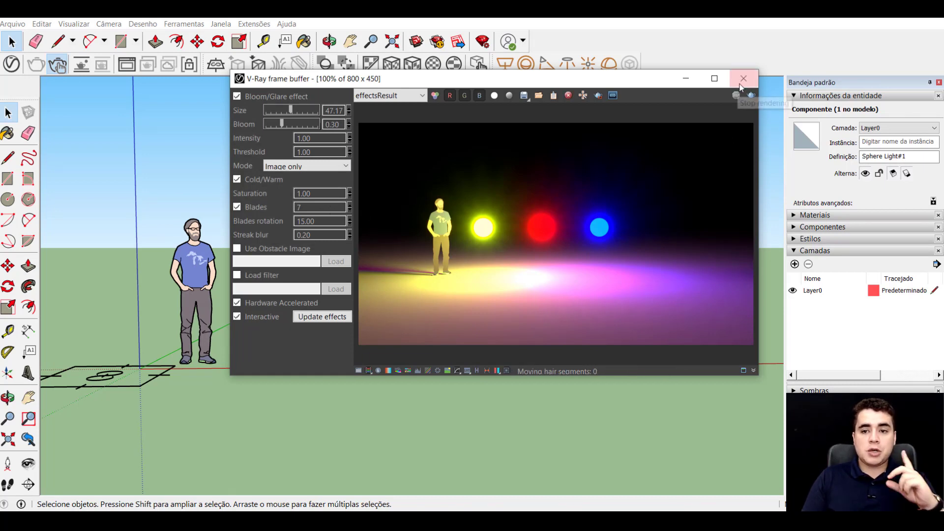
click(742, 80)
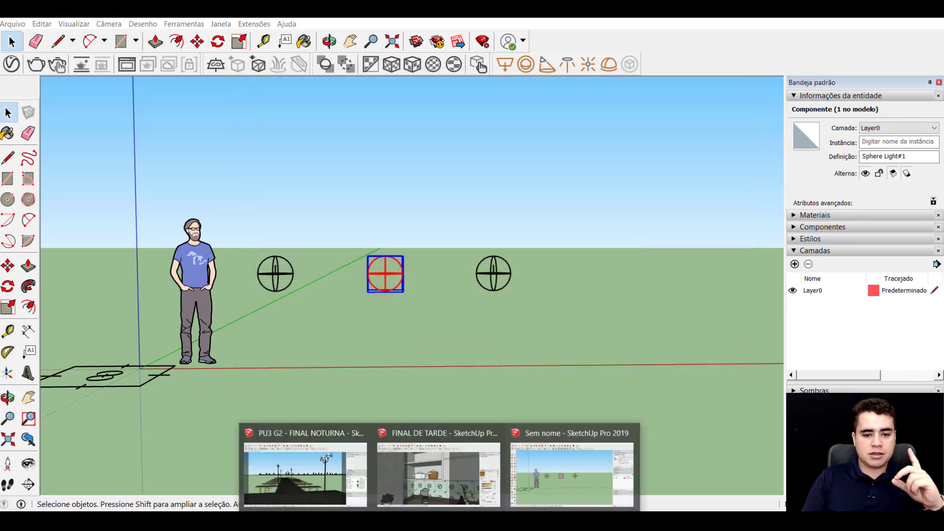
click(314, 472)
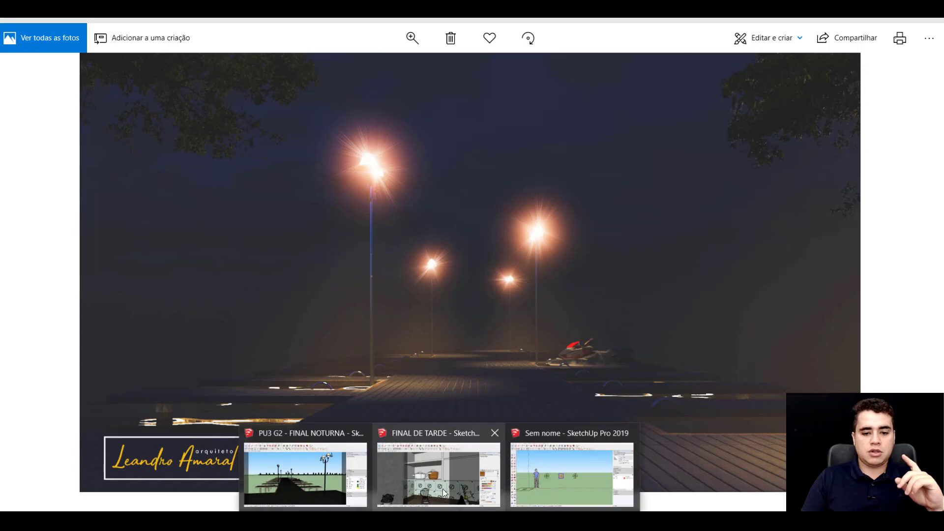
click(543, 475)
click(440, 292)
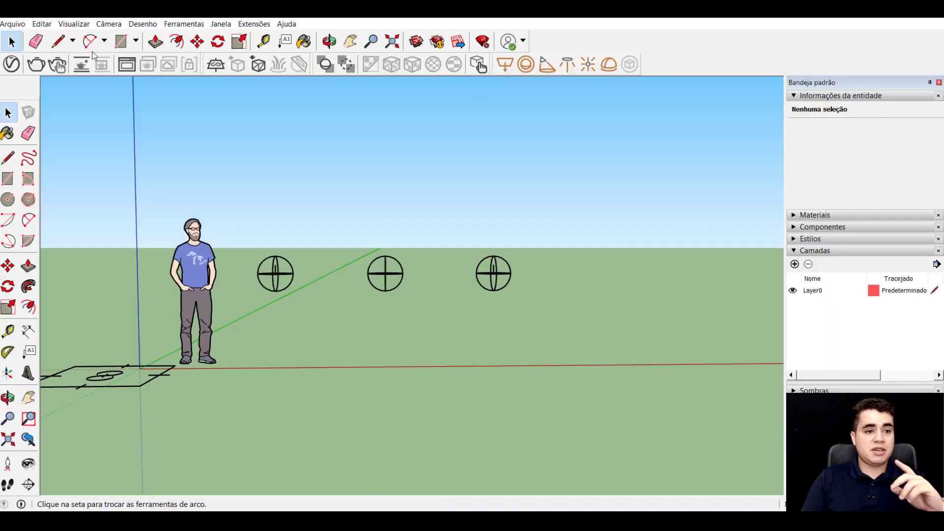
- Reopen the V-Ray frame buffer to show the glare-lit three-light render
click(128, 68)
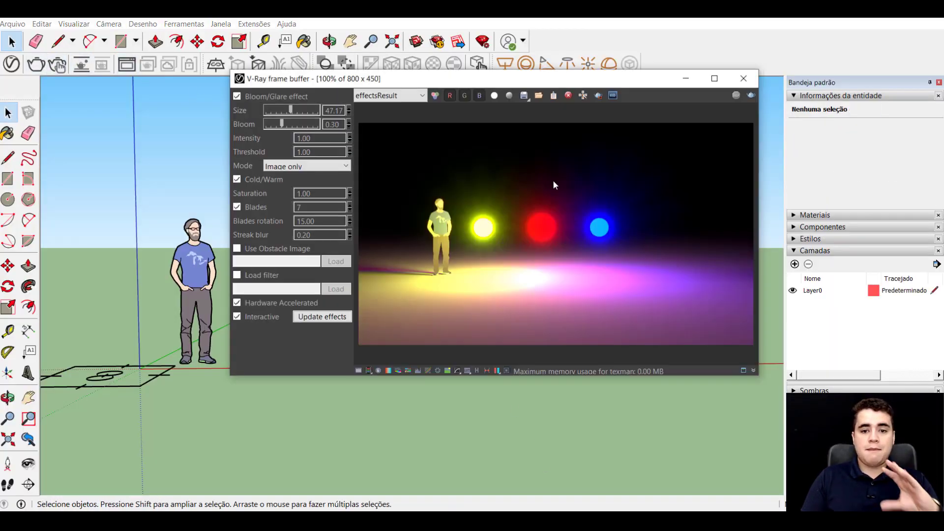